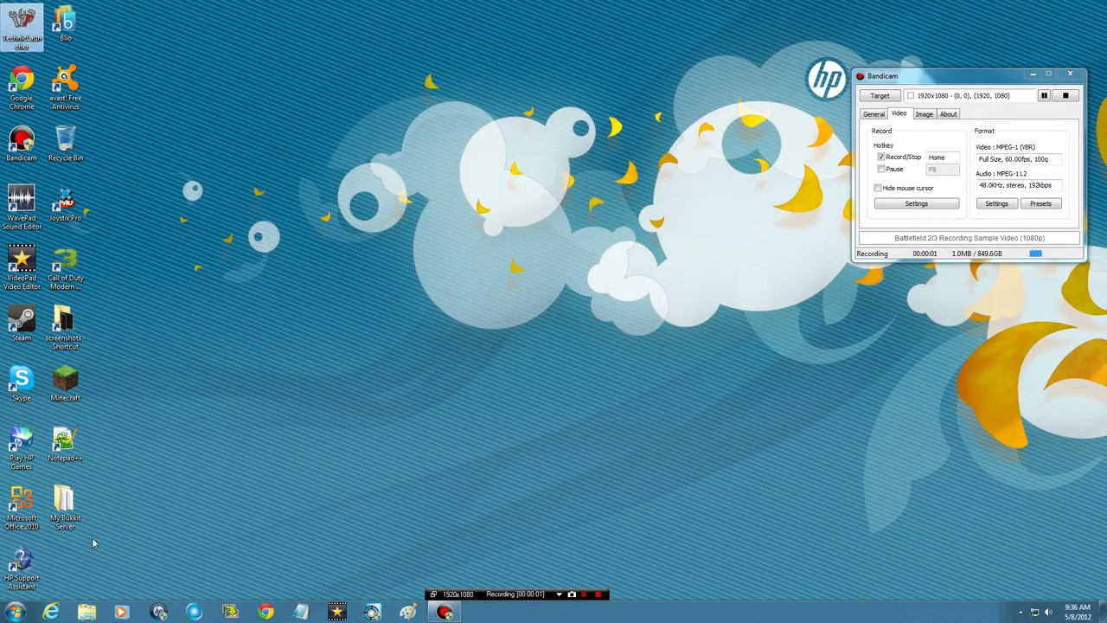
Step: Launch cmd from the Start menu search, then close that console window
click(31, 612)
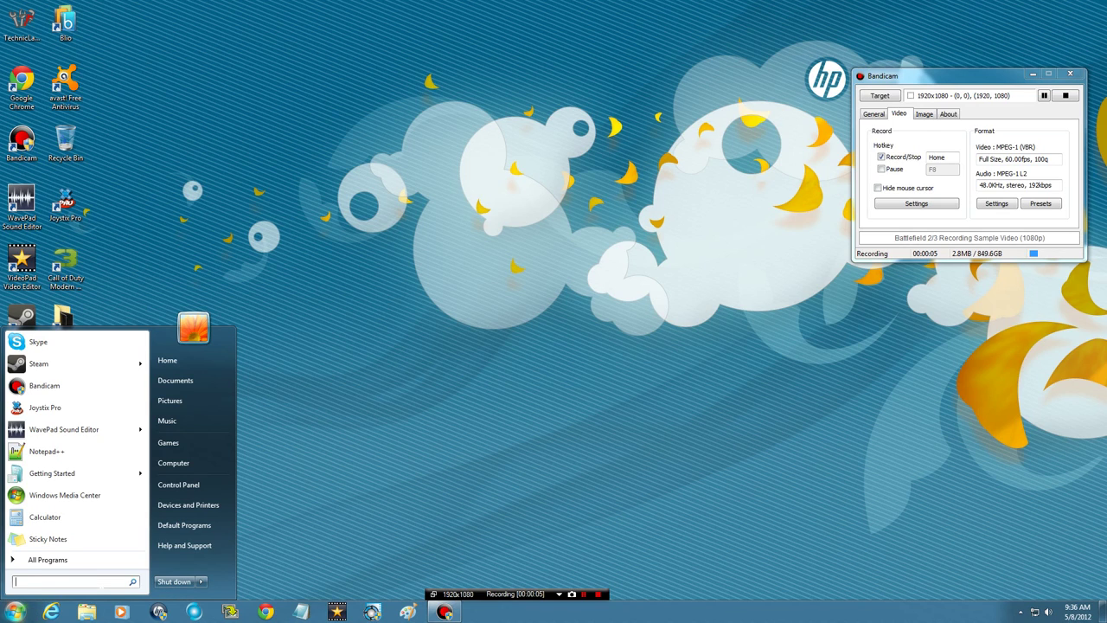
text(cmd)
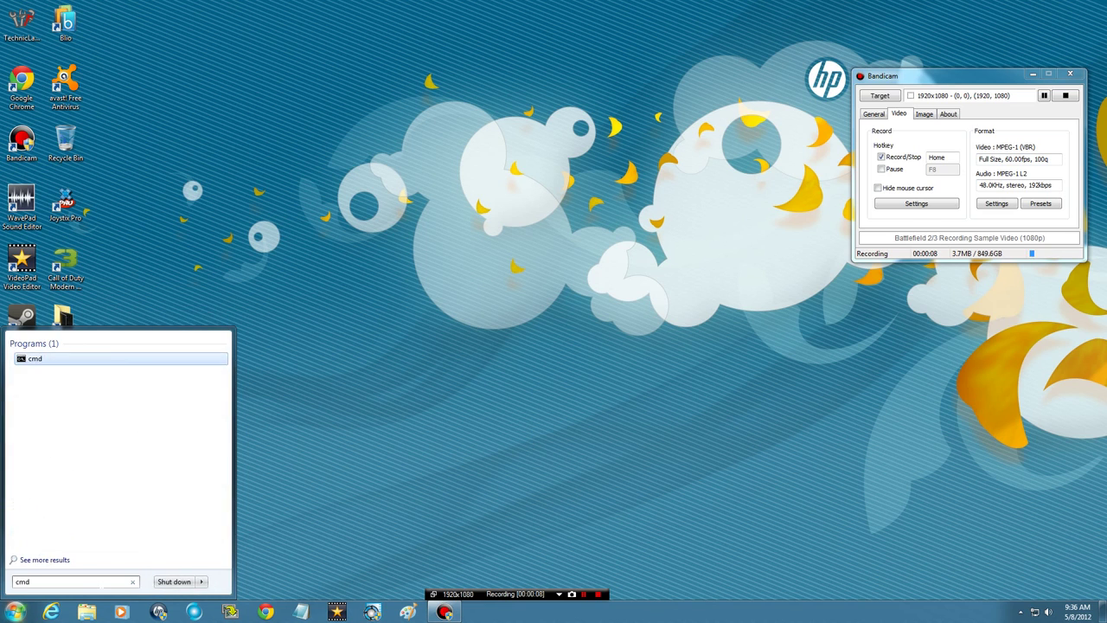
key(Return)
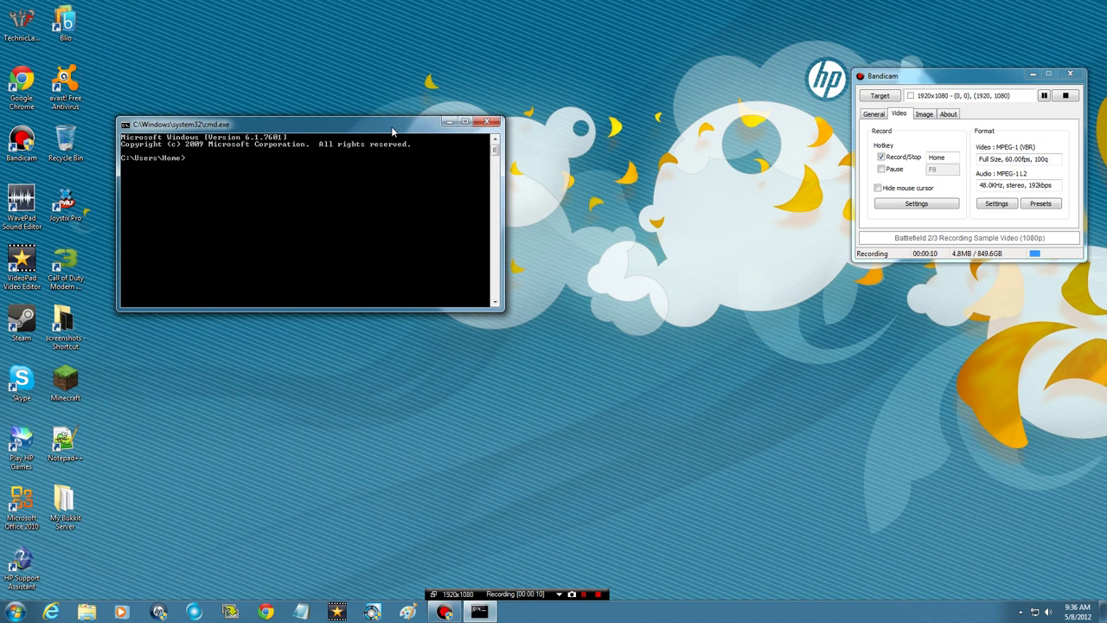
click(487, 124)
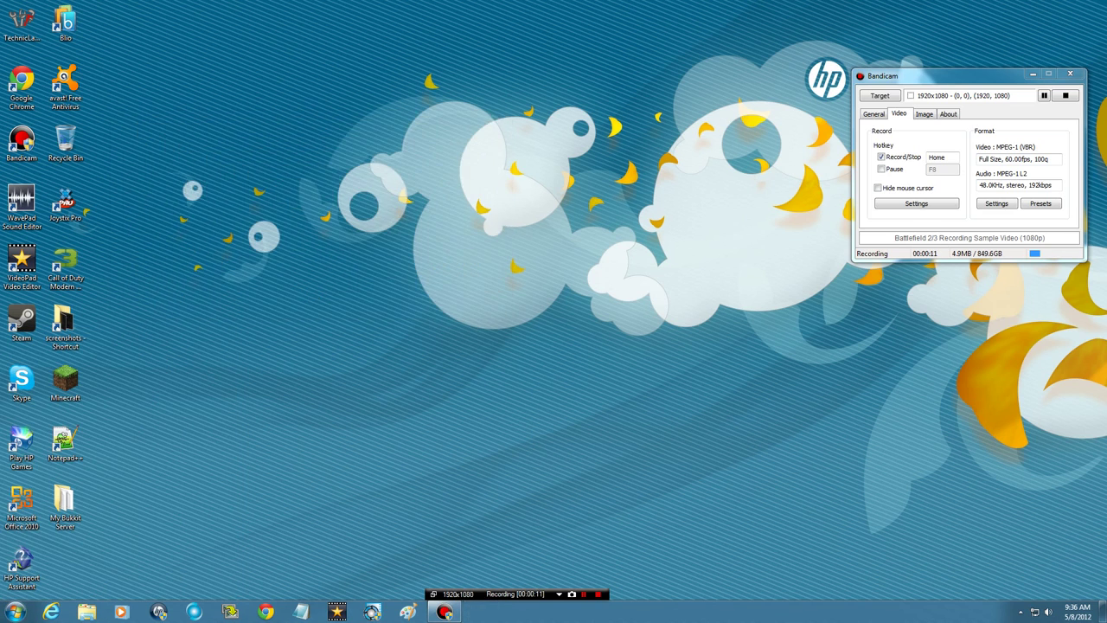
Step: Open Command Prompt from All Programs > Accessories in the Start menu
click(15, 612)
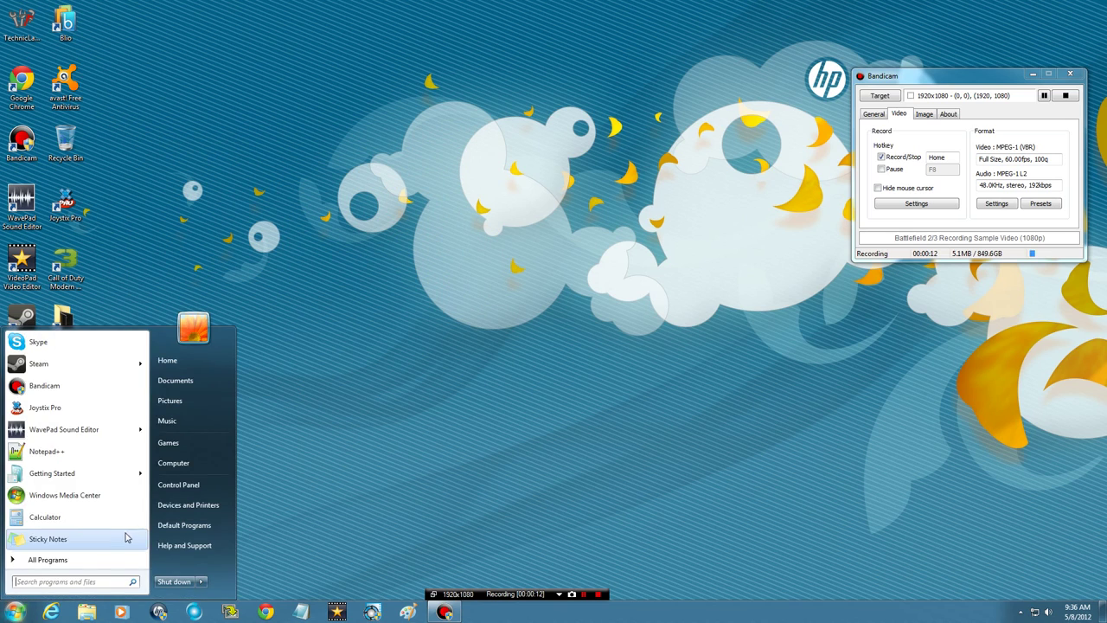
click(73, 560)
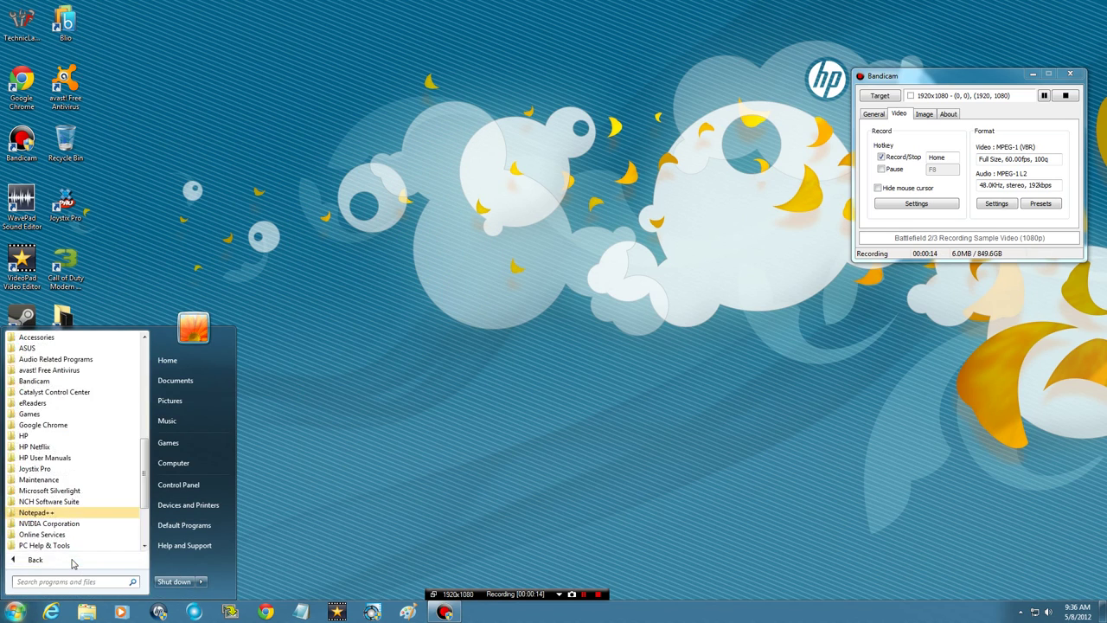
click(36, 338)
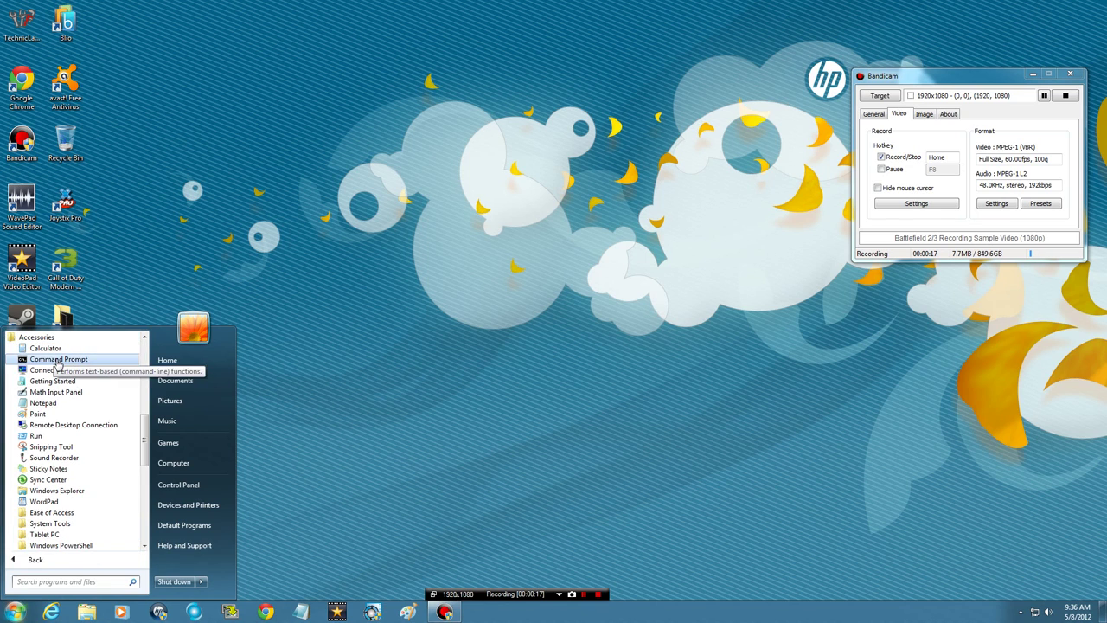
click(58, 359)
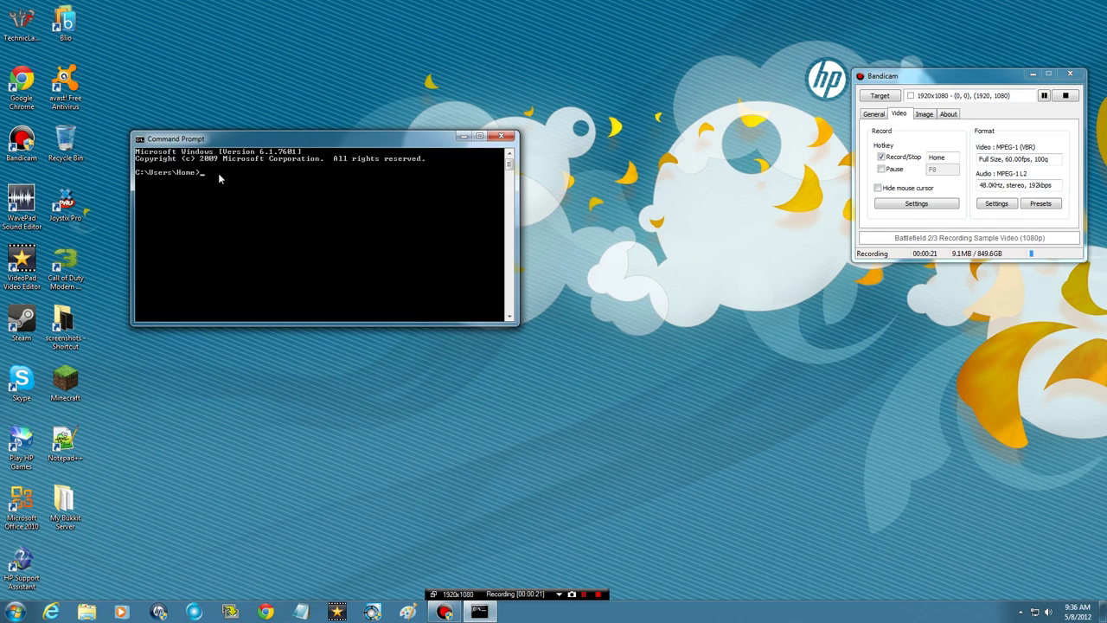
Step: Run ipconfig to list IPv4 192.168.2.12 and default gateway 192.168.2.1
text(ipconfig)
key(Return)
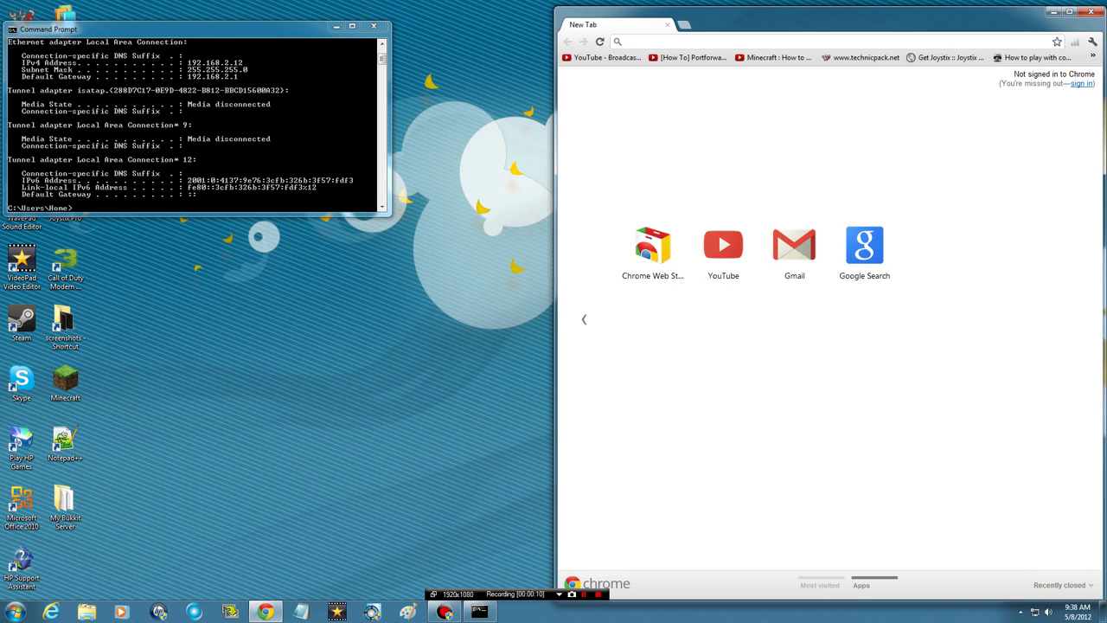
Step: Navigate Chrome to the router address 192.168.2.1
text(192.)
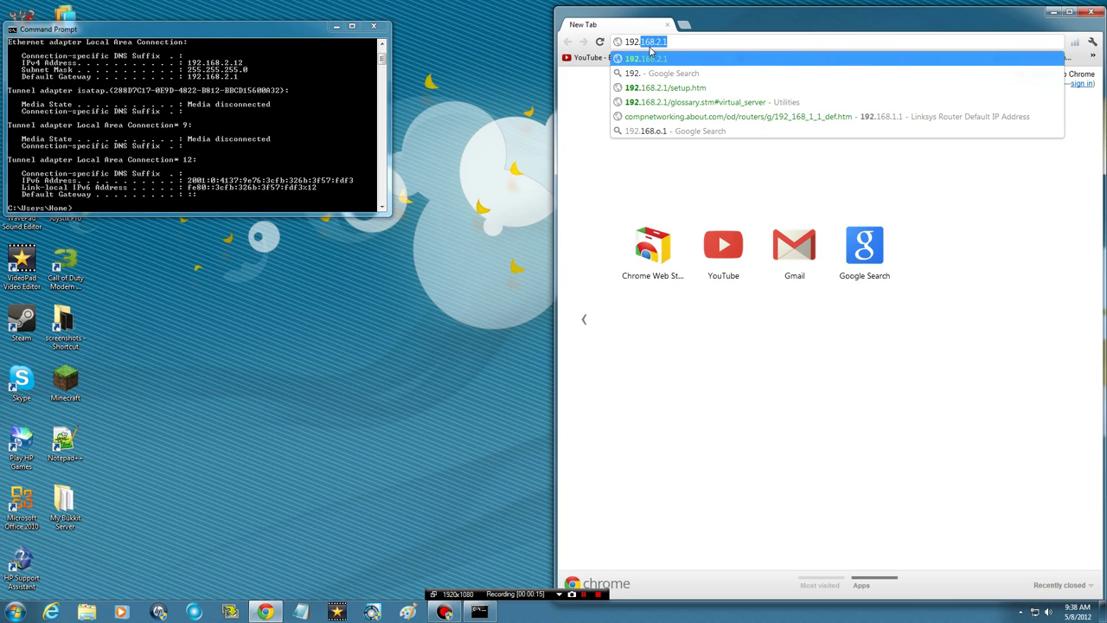
click(786, 59)
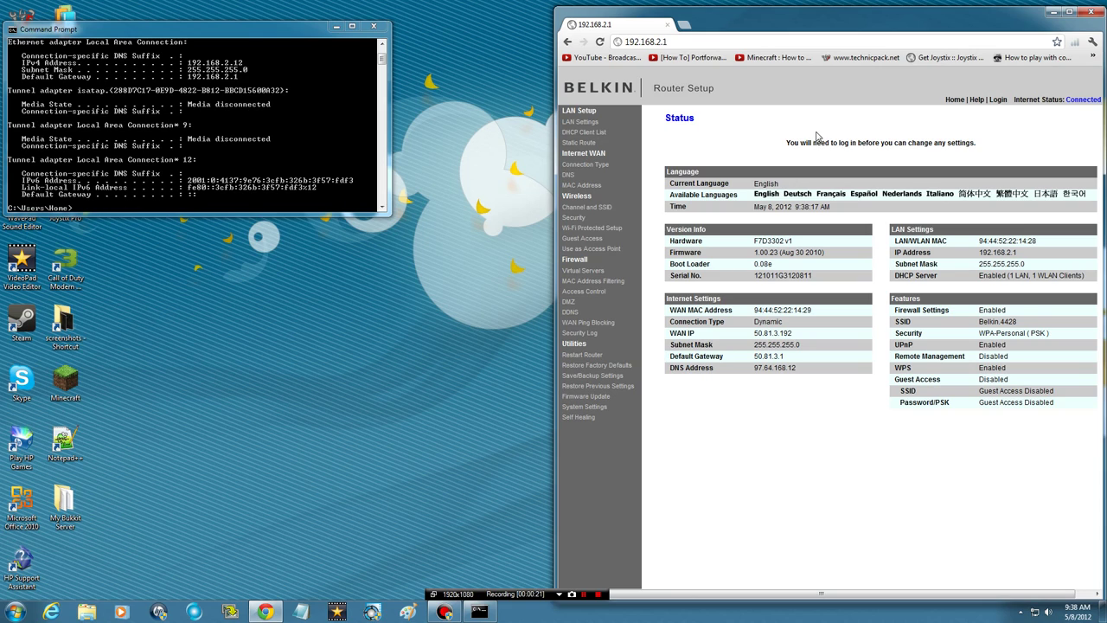
Step: Submit the router password on the Login page, then refocus the field after the 'Incorrect password' error
click(999, 100)
click(817, 185)
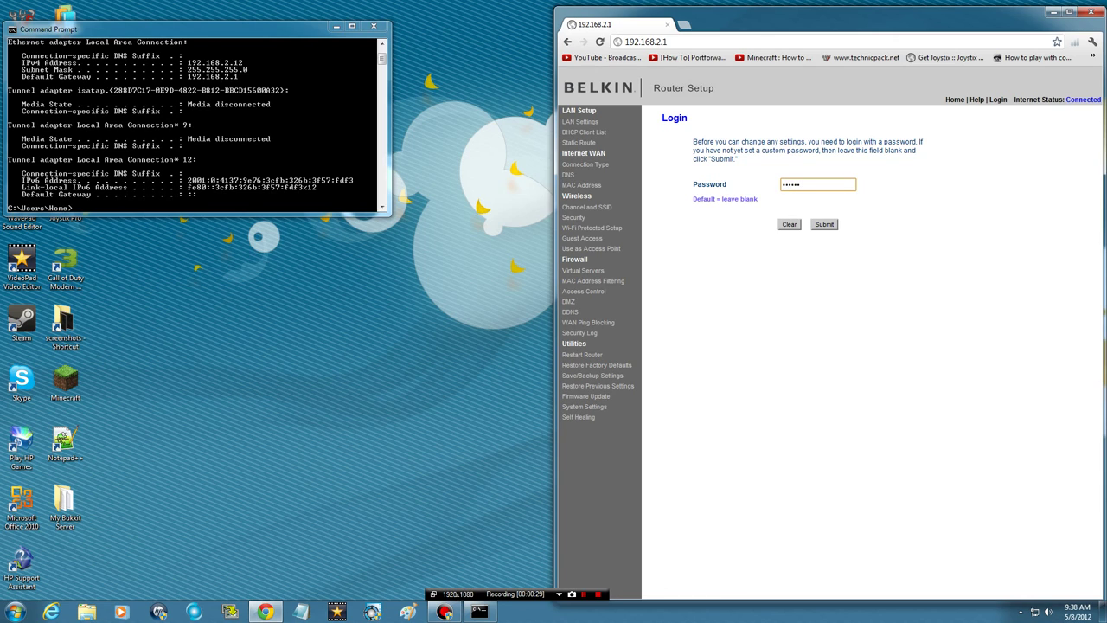
key(Return)
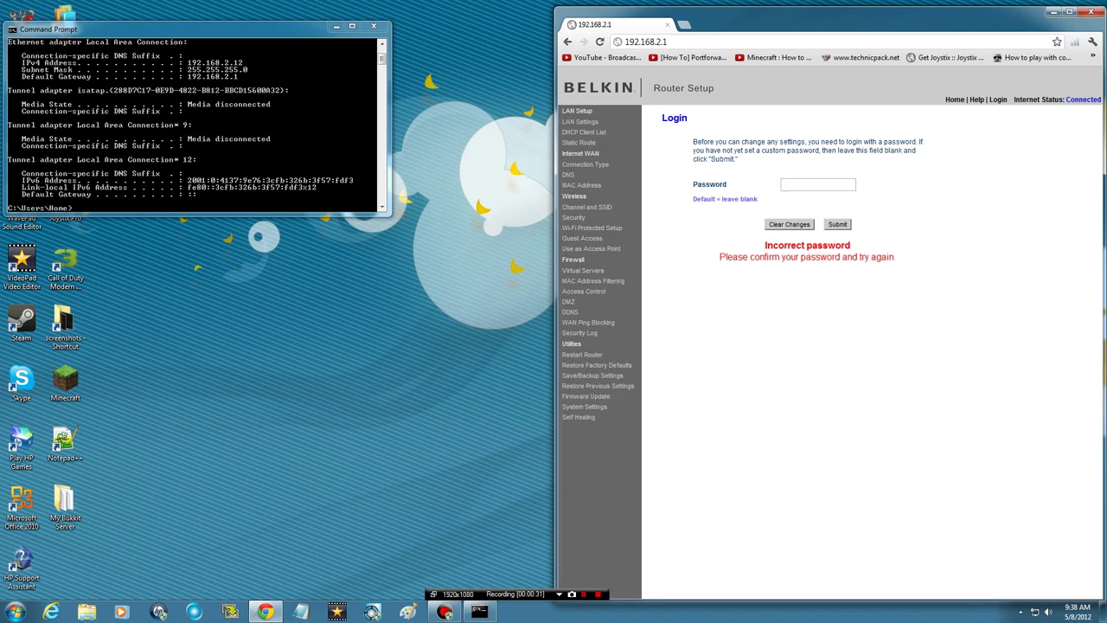
click(818, 184)
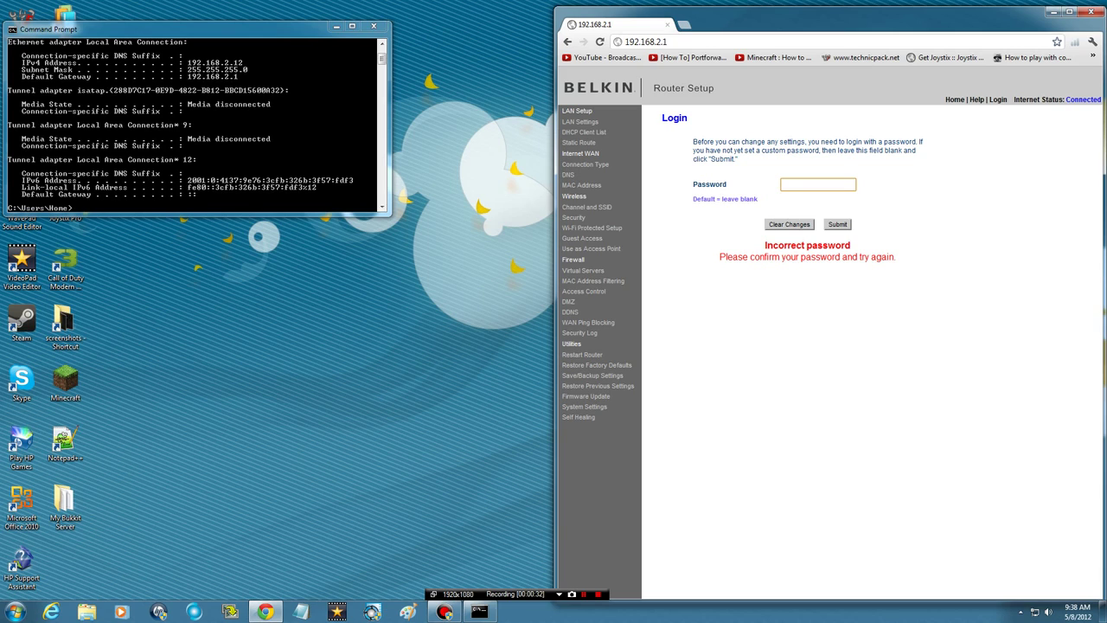
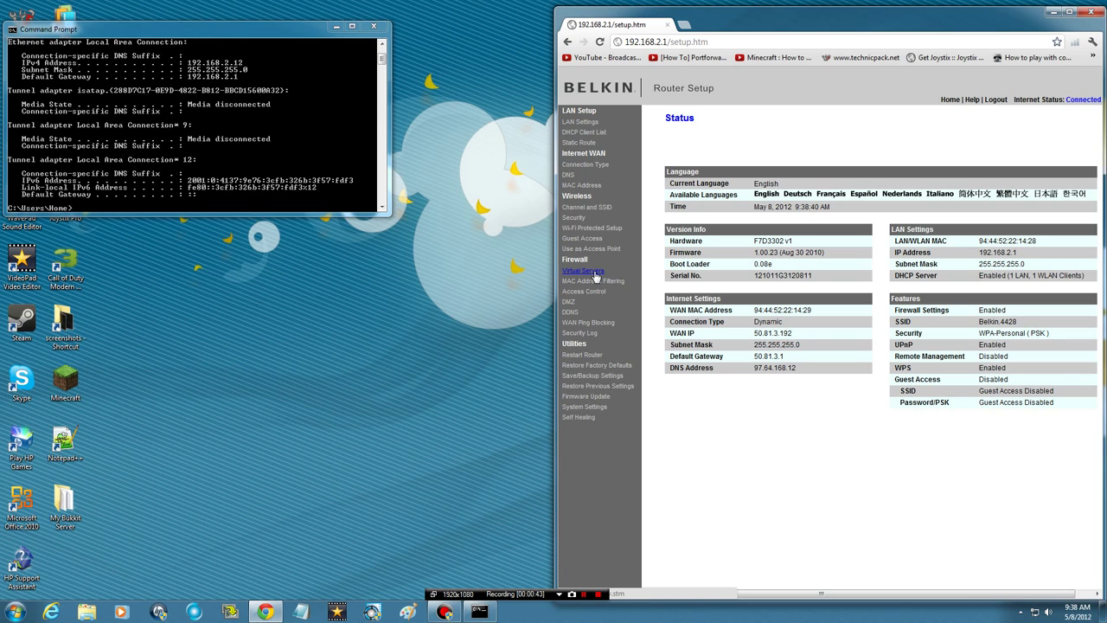
Step: Under Virtual Servers, enable the minecraft port 25565 forwarding entry to 192.168.2.12
click(594, 273)
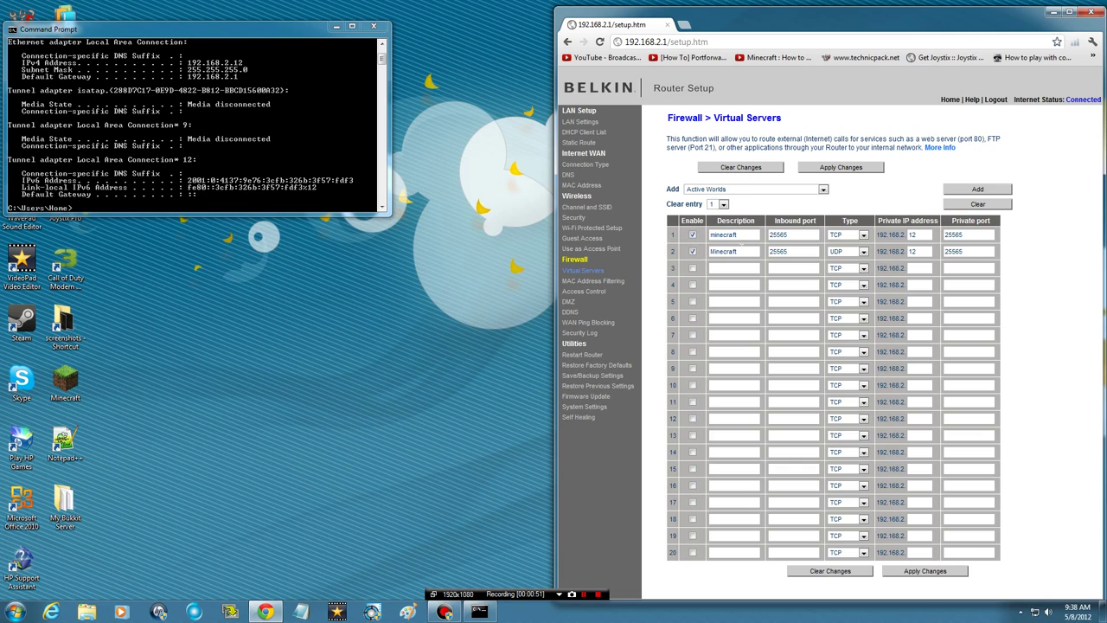
click(693, 236)
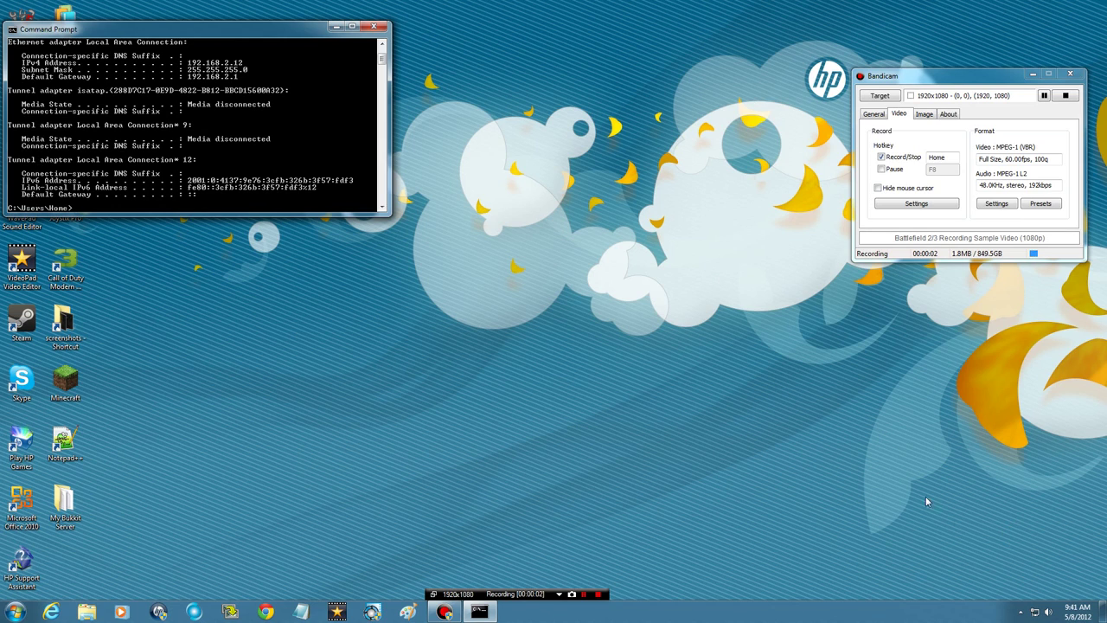
Step: Open Local Area Connection Properties via the tray network icon's Network and Sharing Center
right_click(1035, 617)
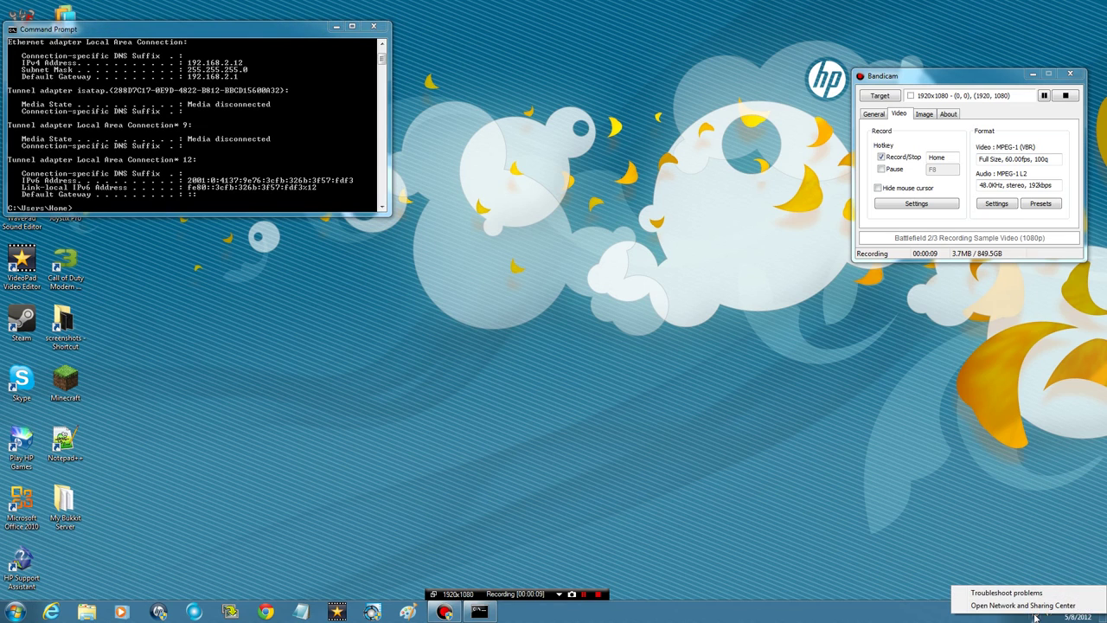
click(1017, 605)
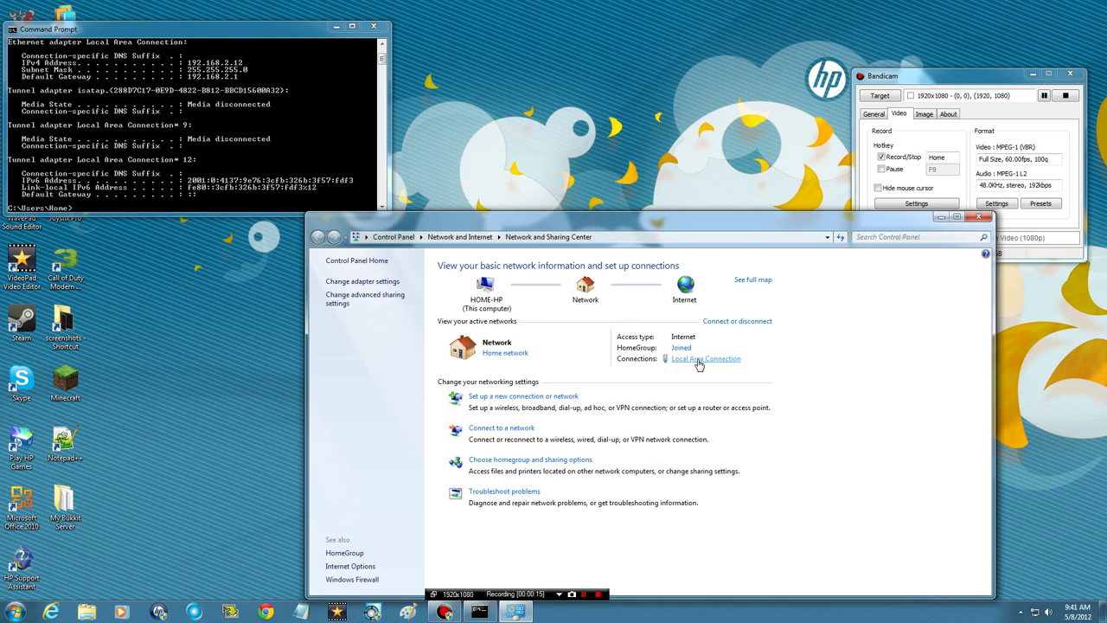
click(699, 361)
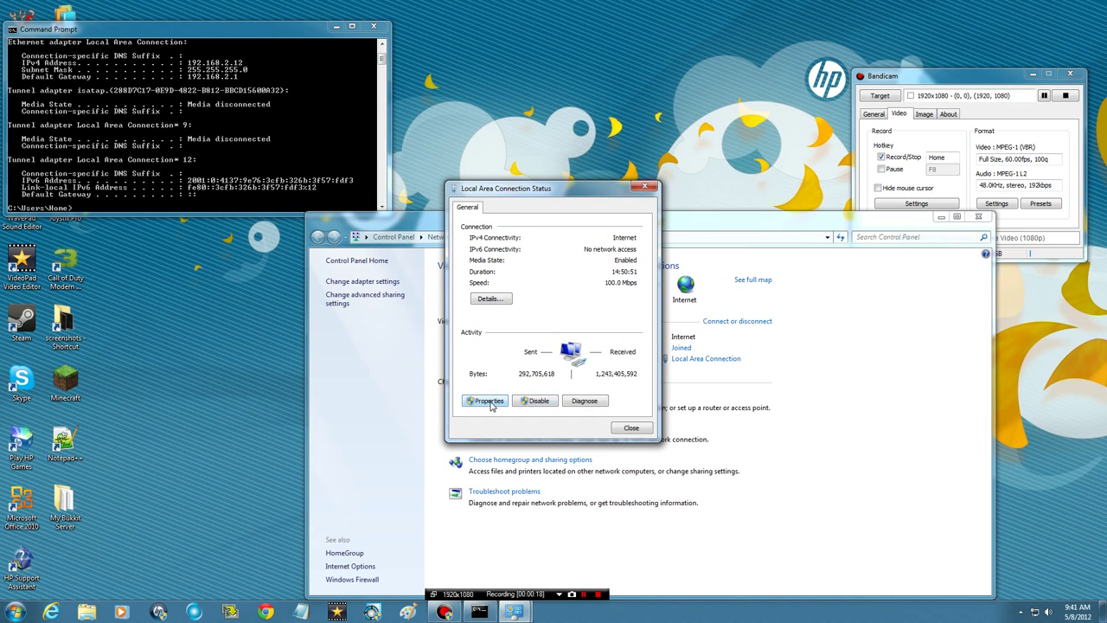
click(488, 402)
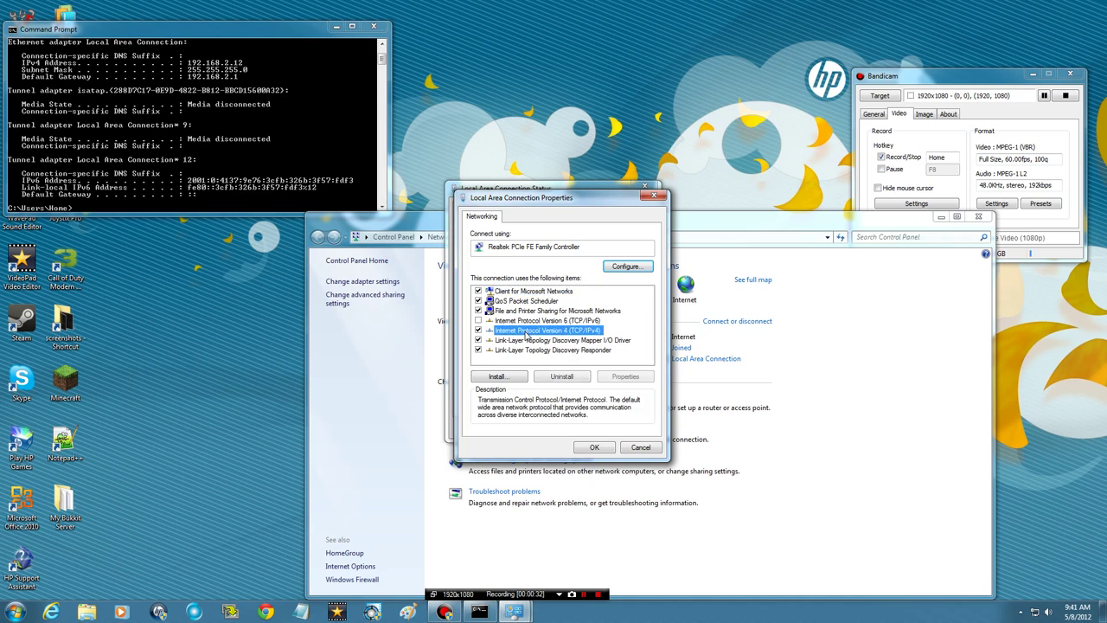
Step: Confirm IPv4 static address 192.168.2.12 with gateway and DNS 192.168.2.1, closing all network windows
double_click(525, 336)
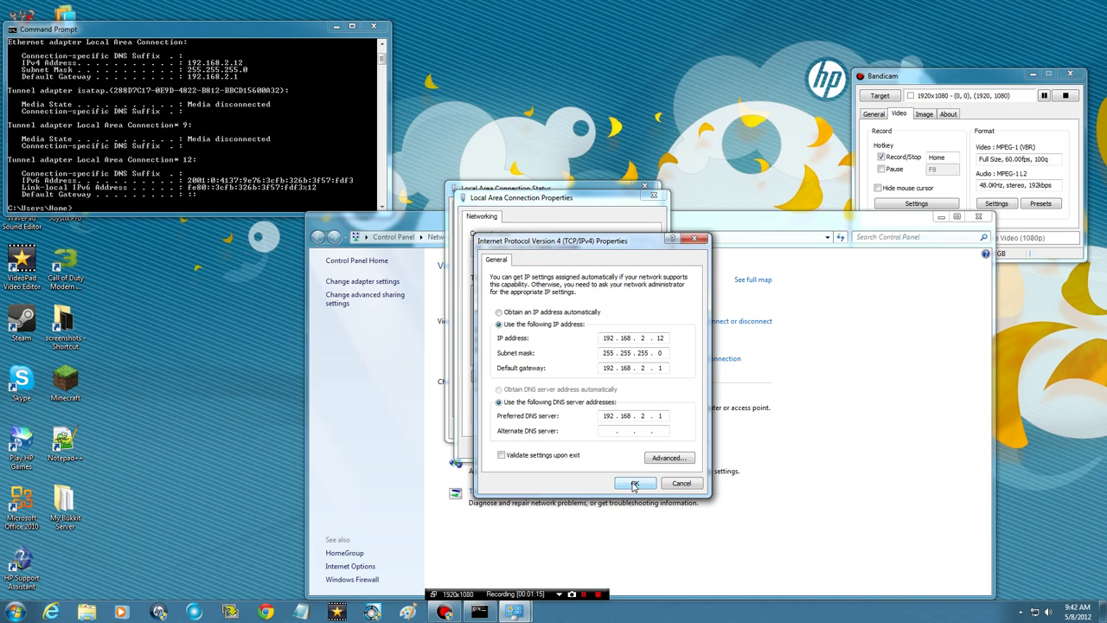
click(634, 484)
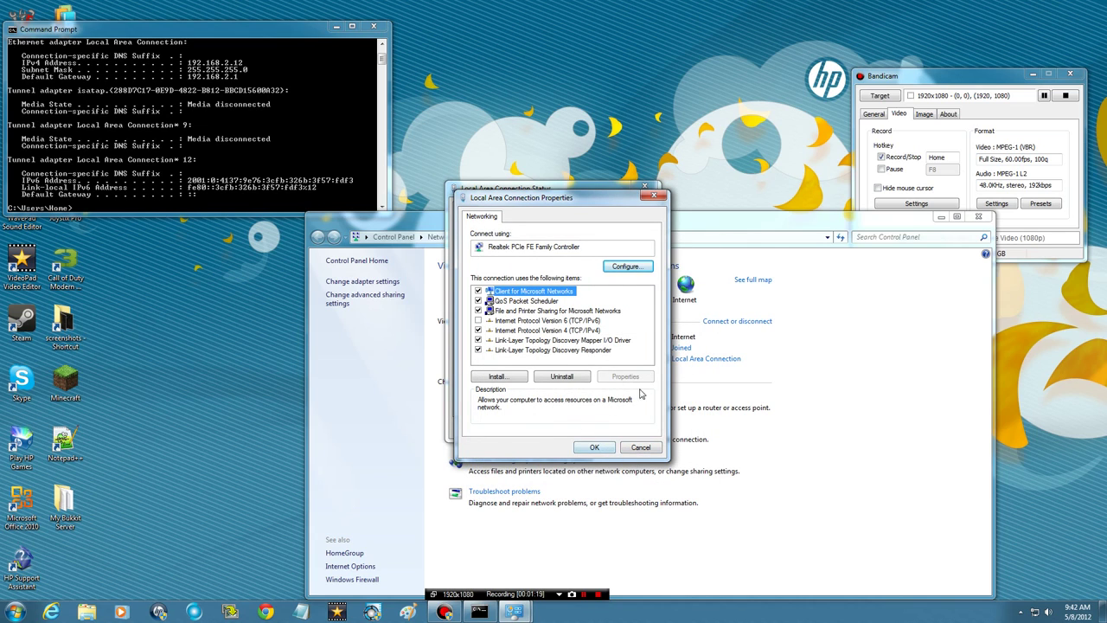
click(597, 447)
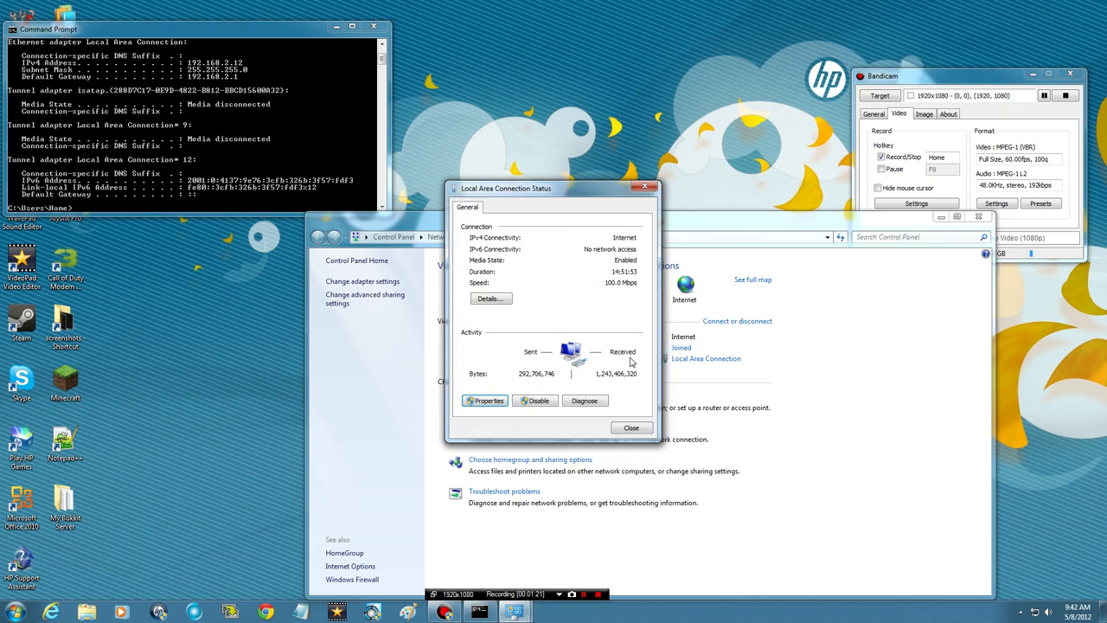
click(630, 429)
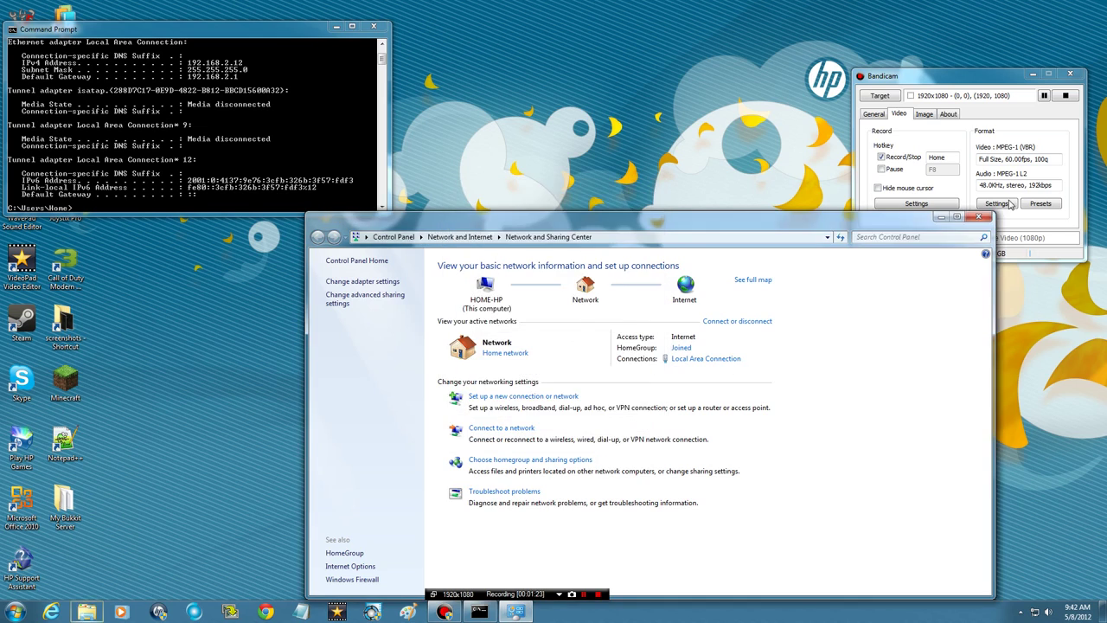
click(980, 218)
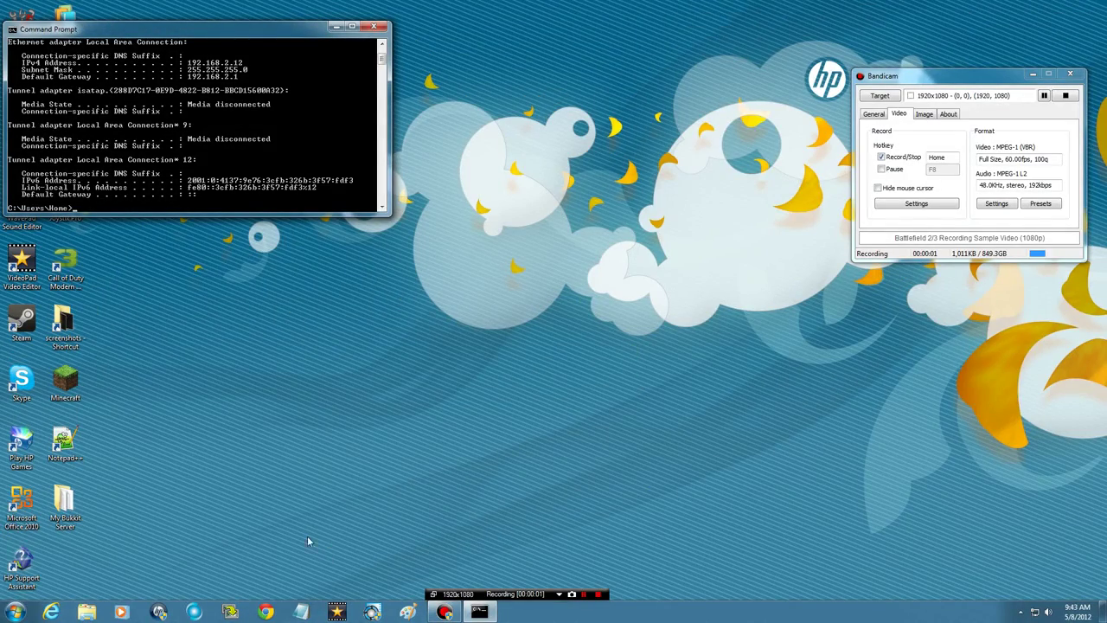
Step: Search ipchicken in Chrome to read the public IP address, then close Chrome
click(267, 610)
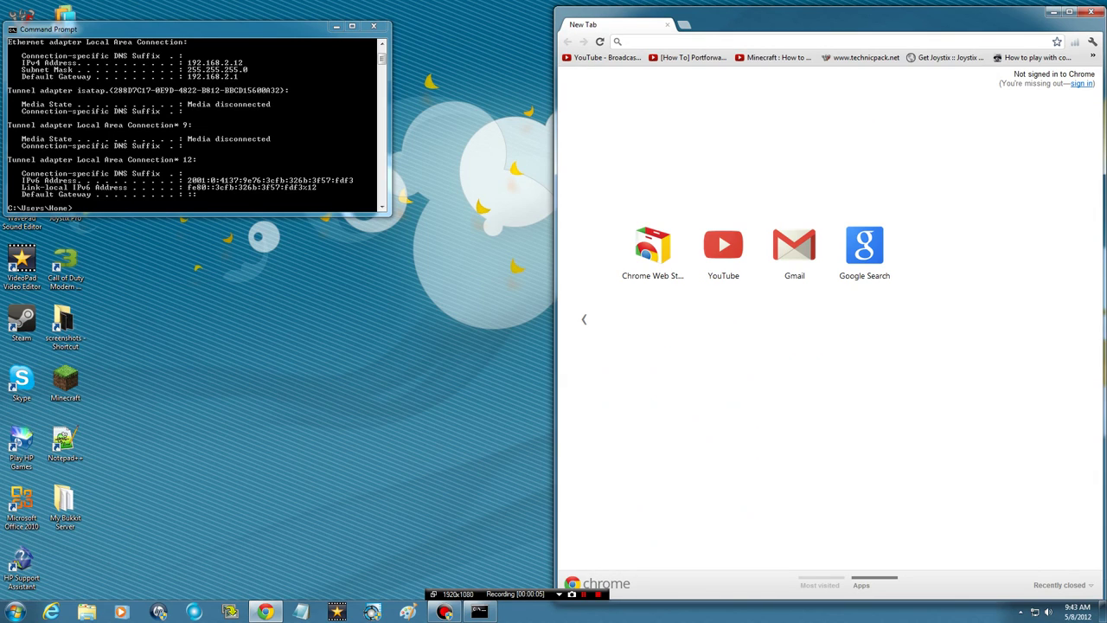
text(ip)
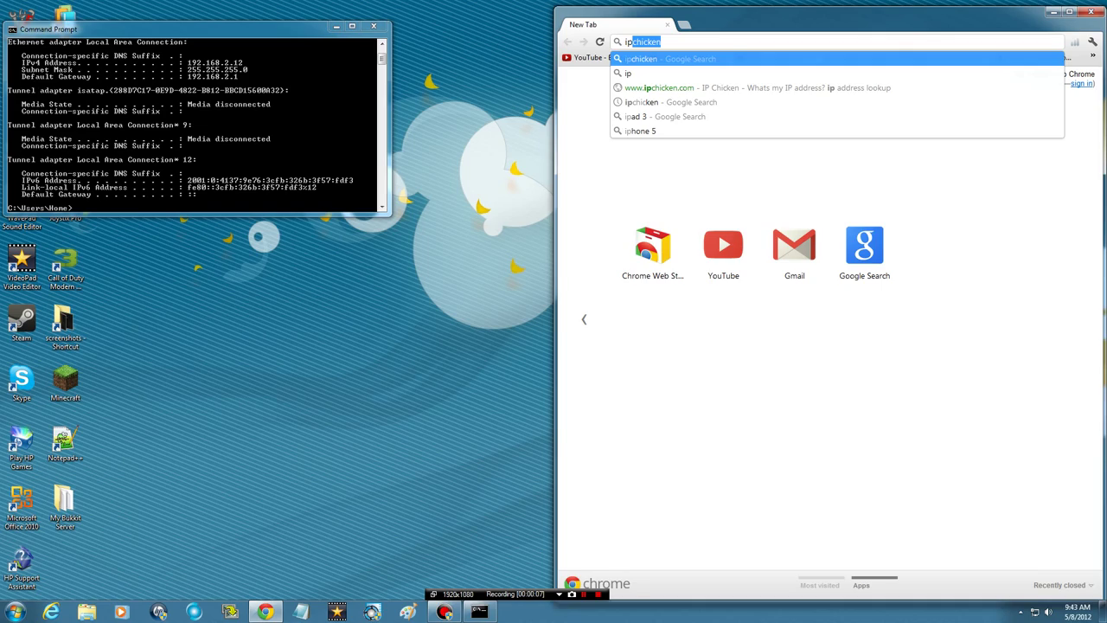
key(Return)
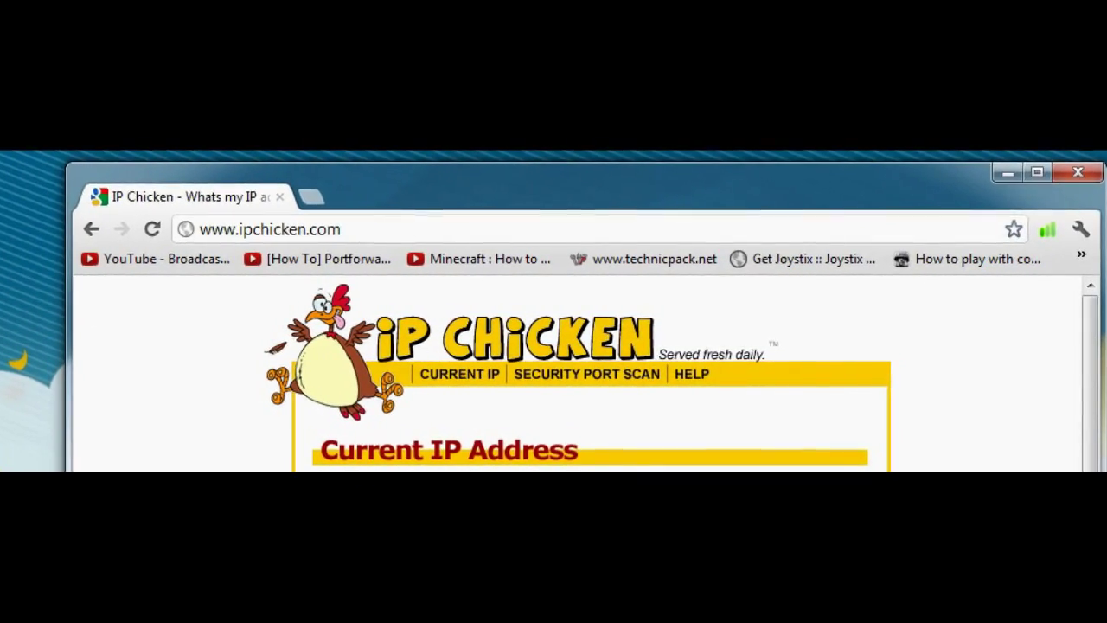
click(1081, 171)
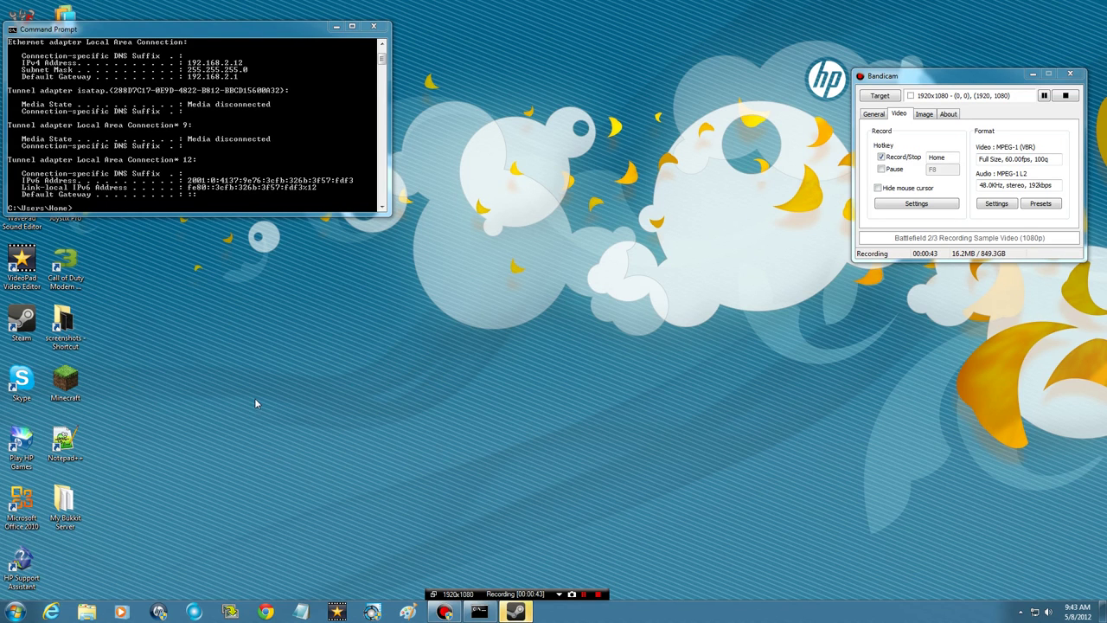
Step: Close the old Command Prompt and start the Bukkit server with the Run batch file in My Bukkit Server
double_click(73, 493)
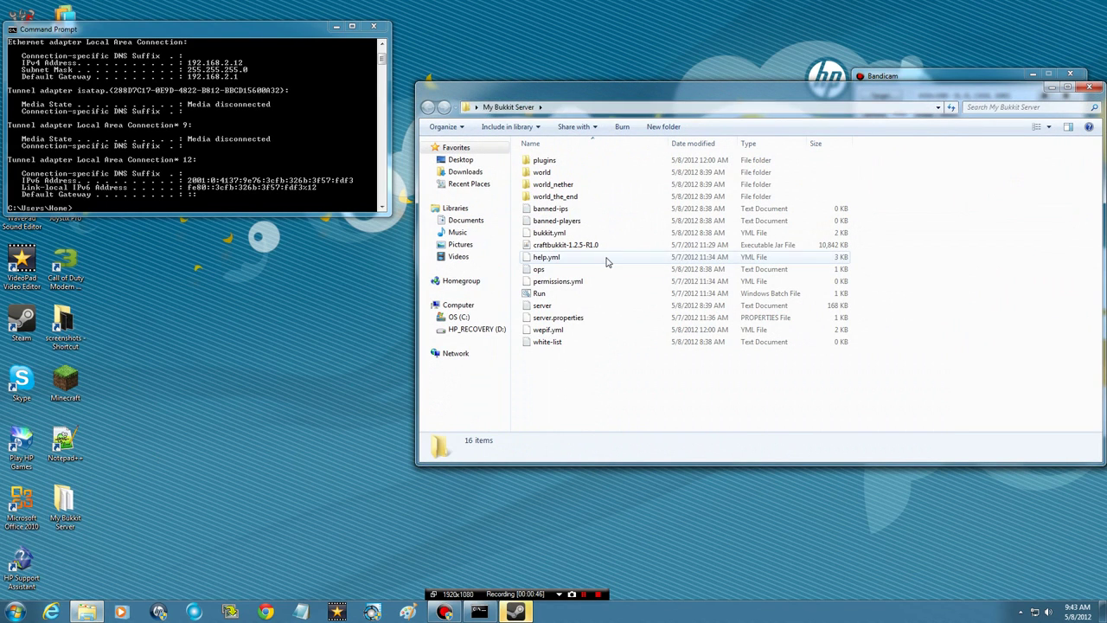
click(374, 26)
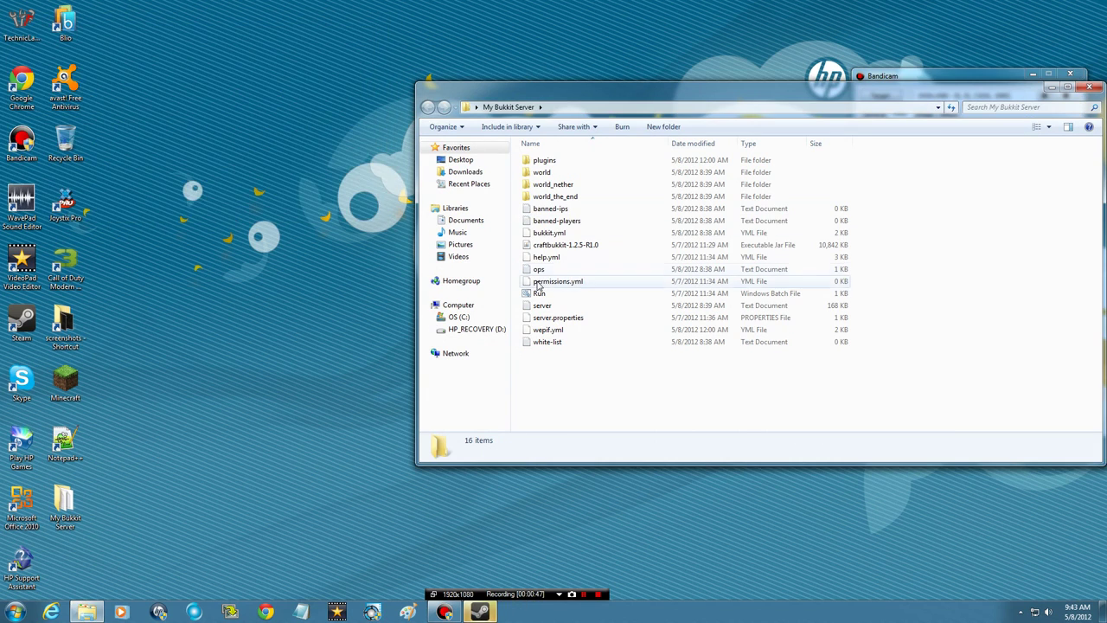
double_click(541, 294)
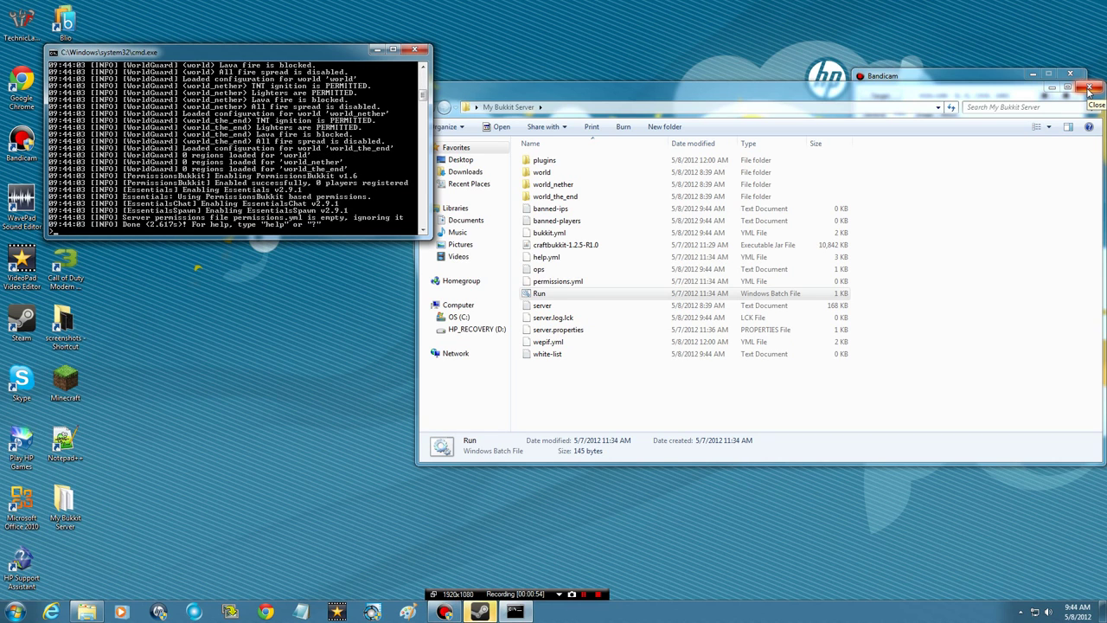
Step: Close the server folder, move the console to the top right, and launch Minecraft from the desktop
click(1090, 90)
drag(184, 52, 801, 45)
double_click(65, 380)
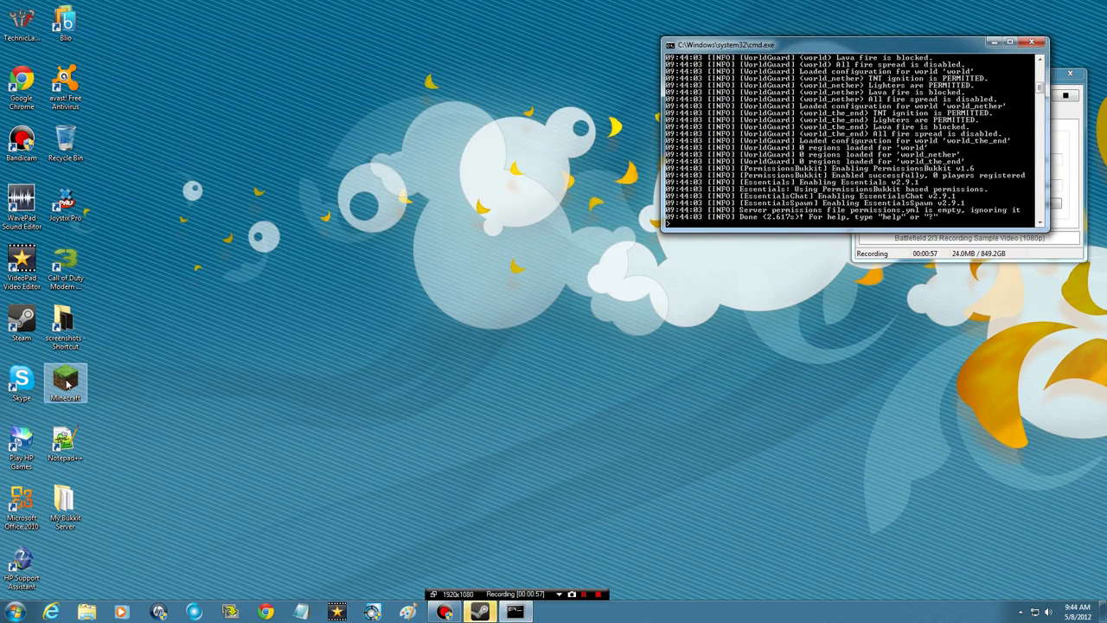
Step: Log in to Minecraft and add the server's public IP and port to the multiplayer list
click(585, 315)
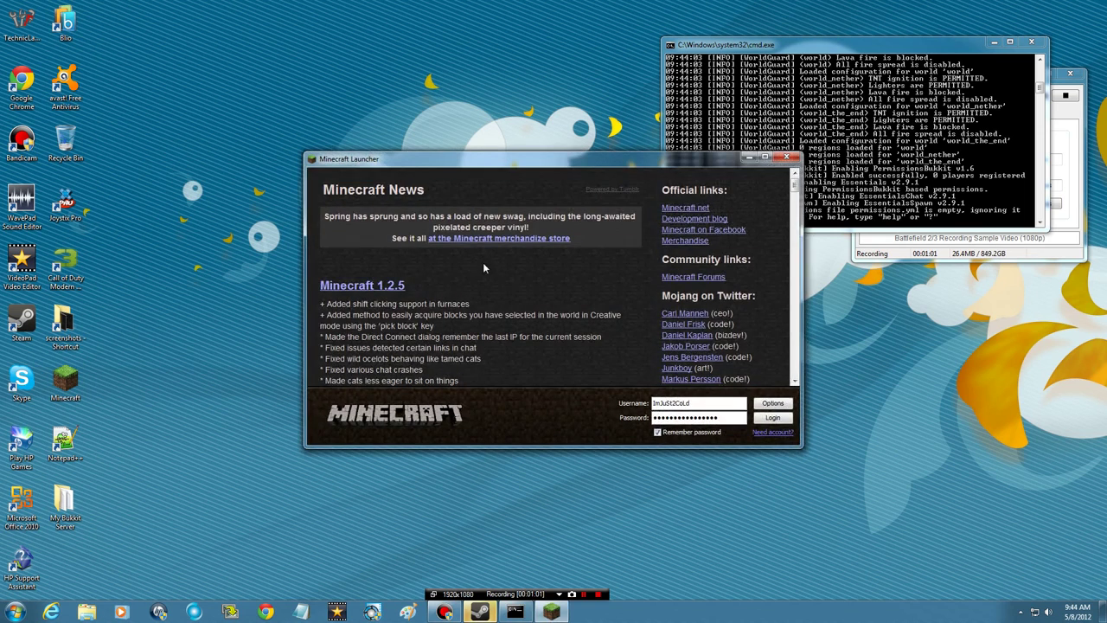
click(762, 419)
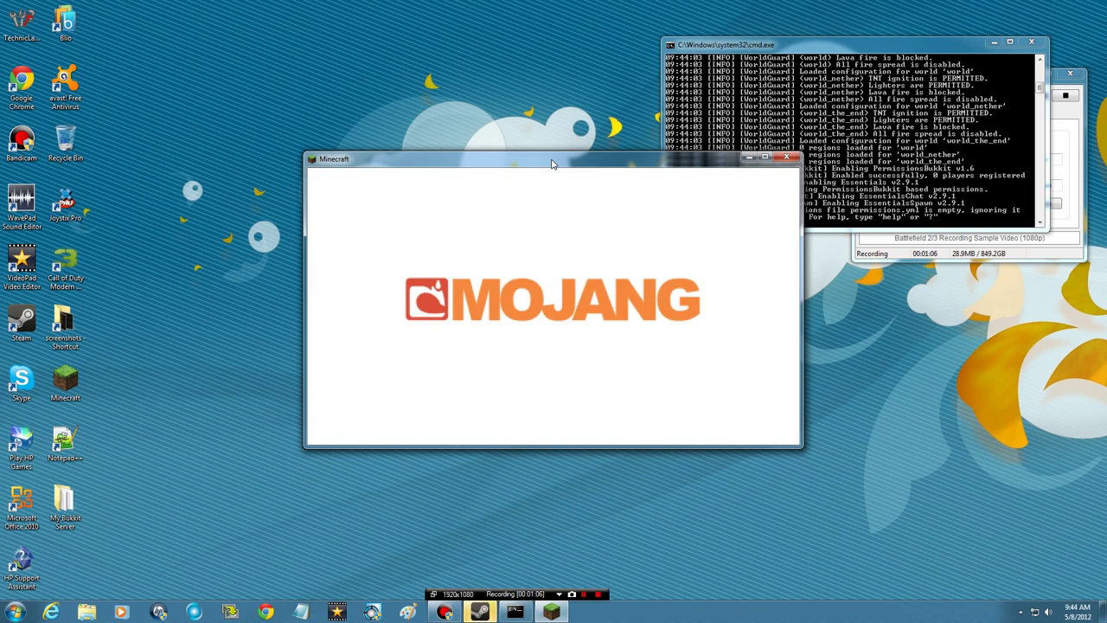
drag(552, 165, 403, 119)
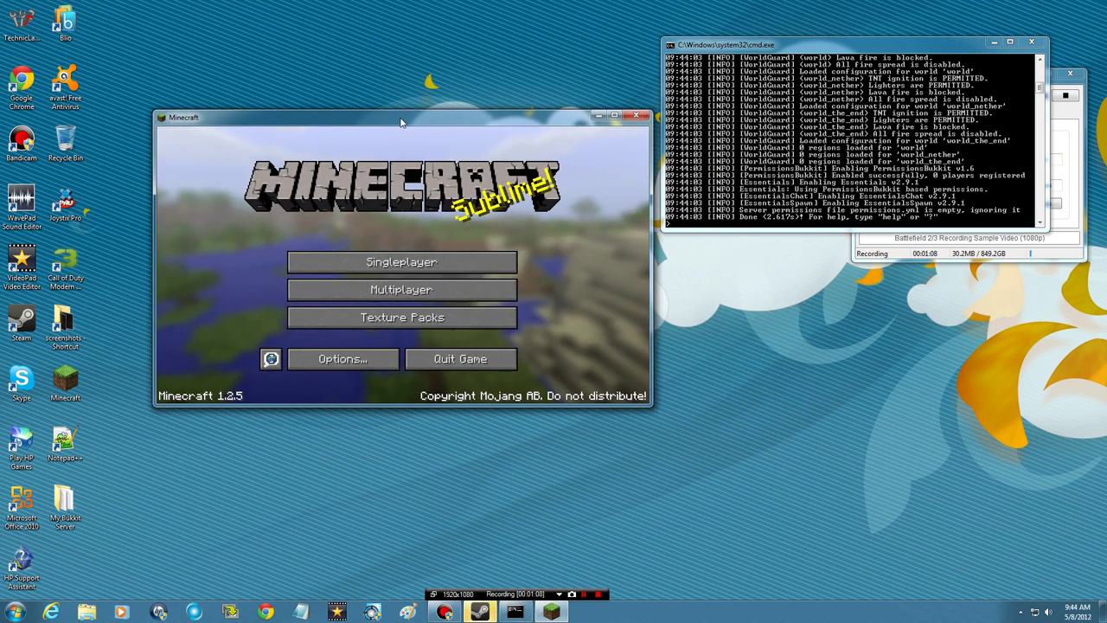
click(415, 289)
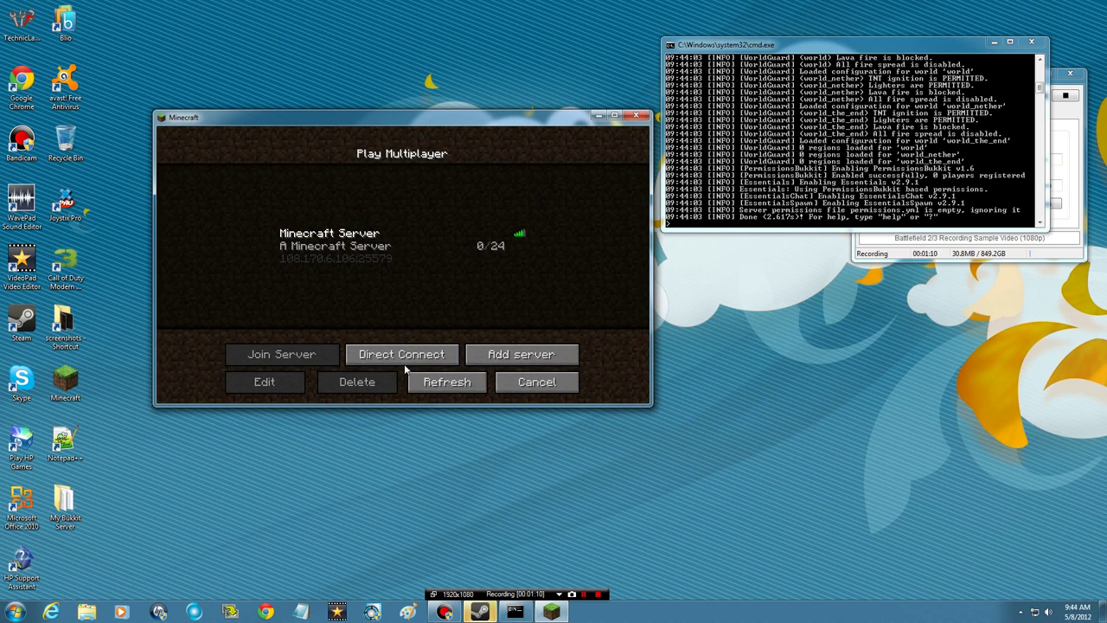
click(521, 355)
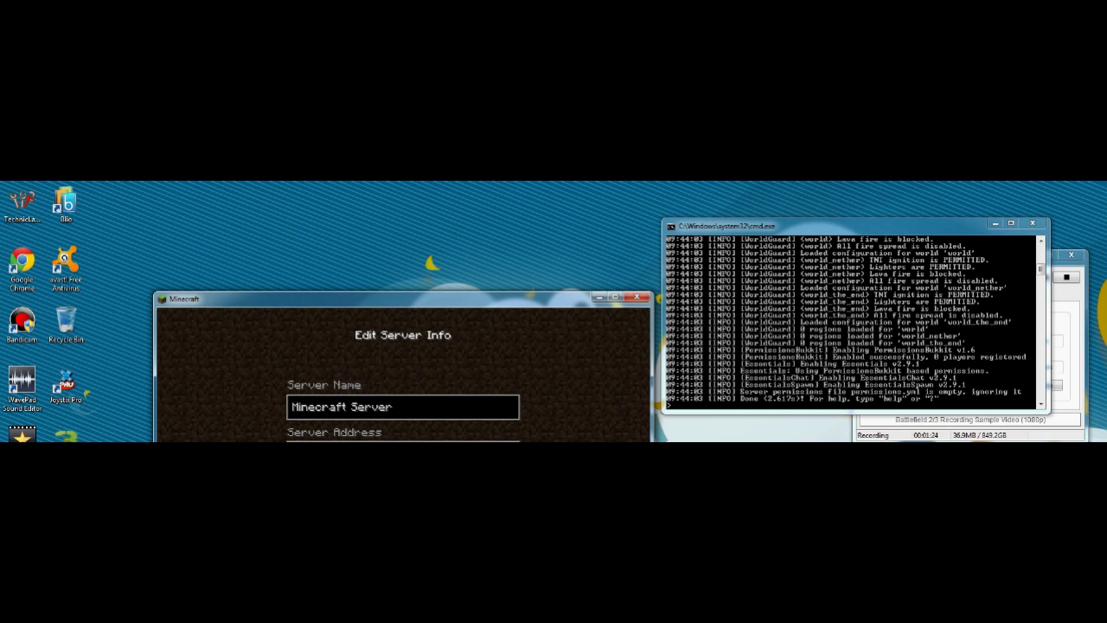
key(Return)
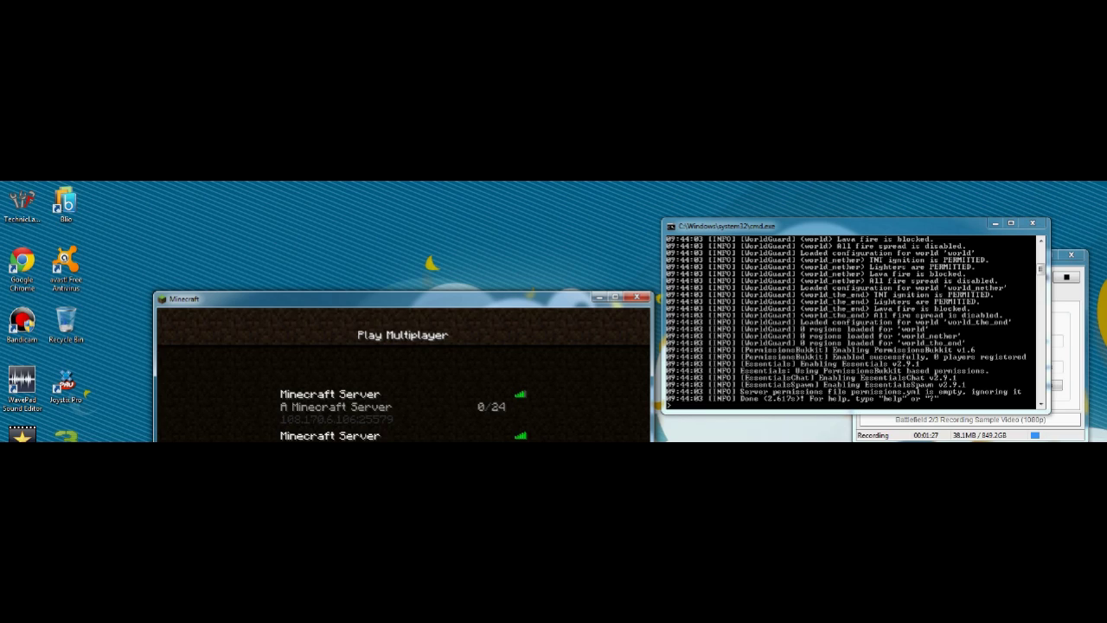
Step: Join the saved Minecraft Server and walk the torch-lined bridge past the house and glass-covered water
double_click(454, 441)
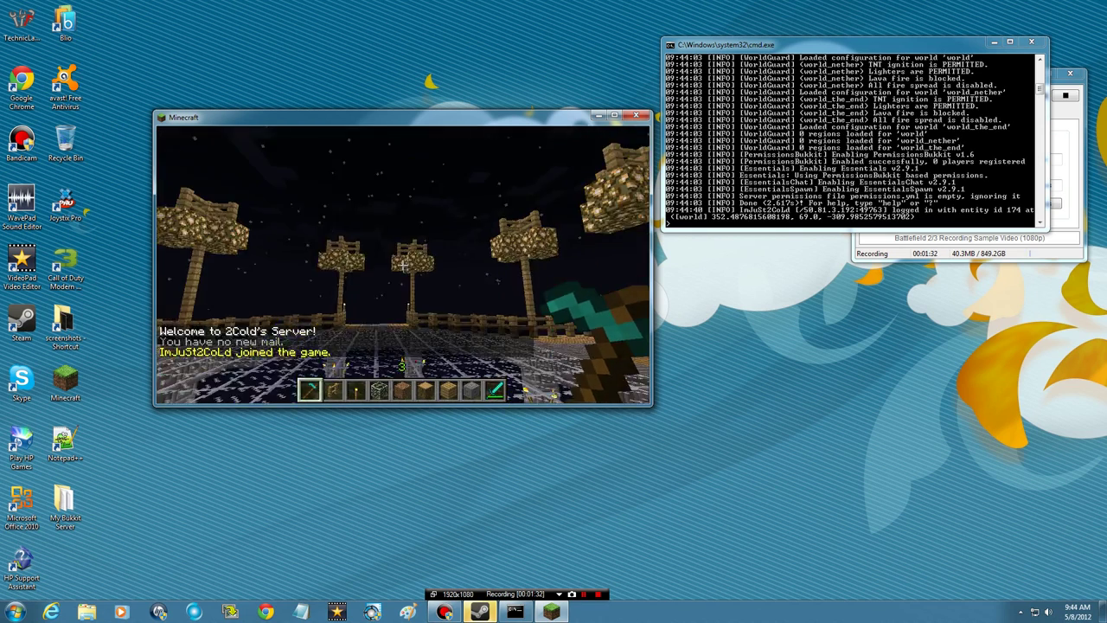
key(w)
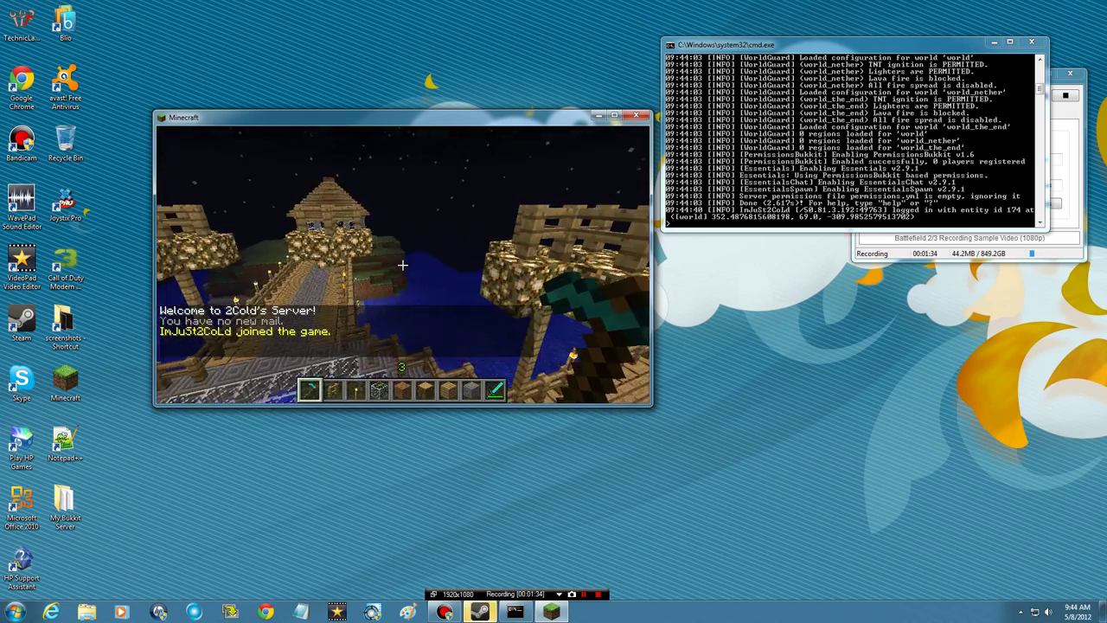
key(w)
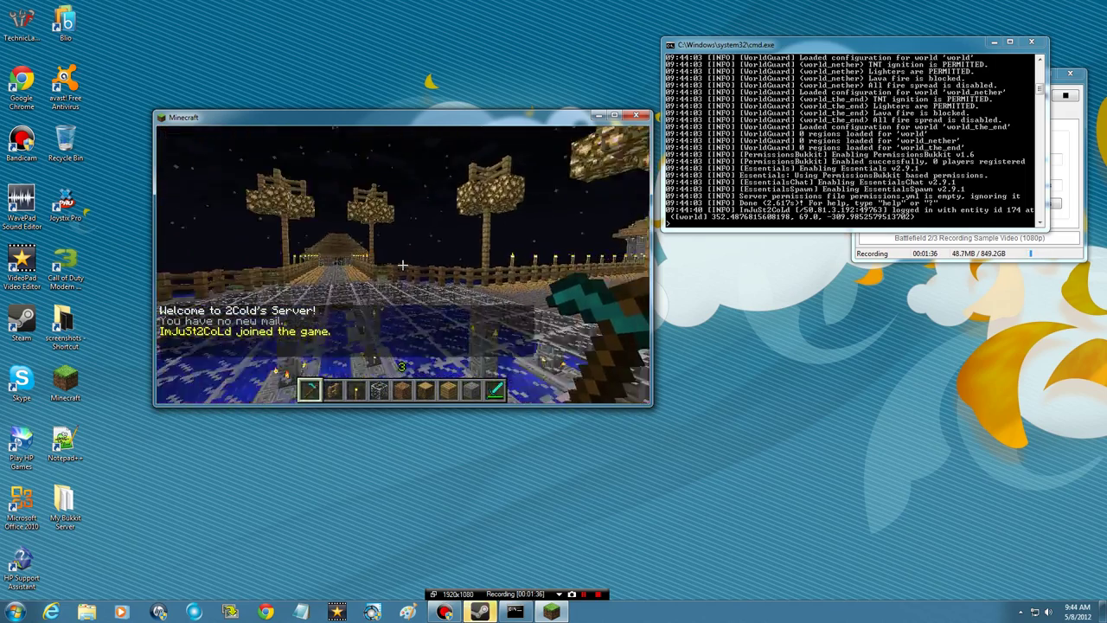
key(w)
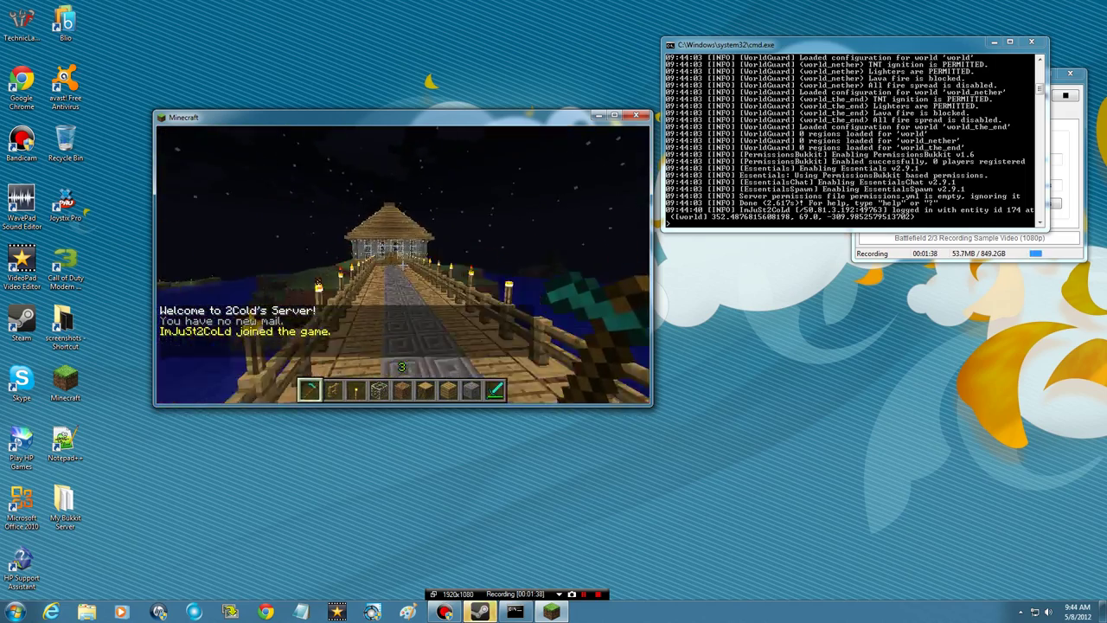
key(w)
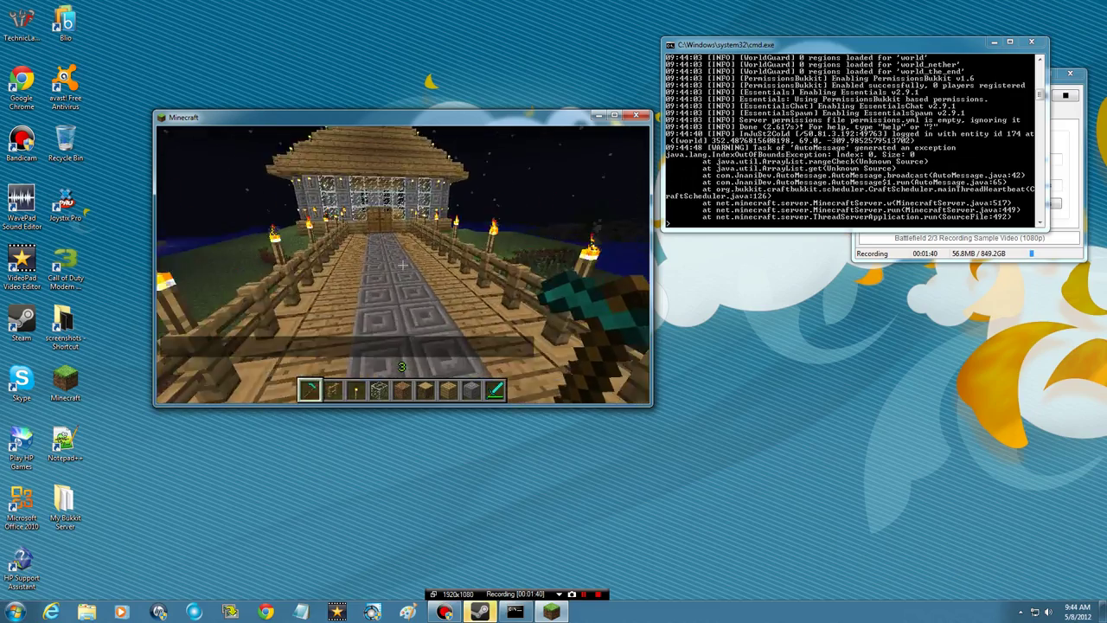
key(w)
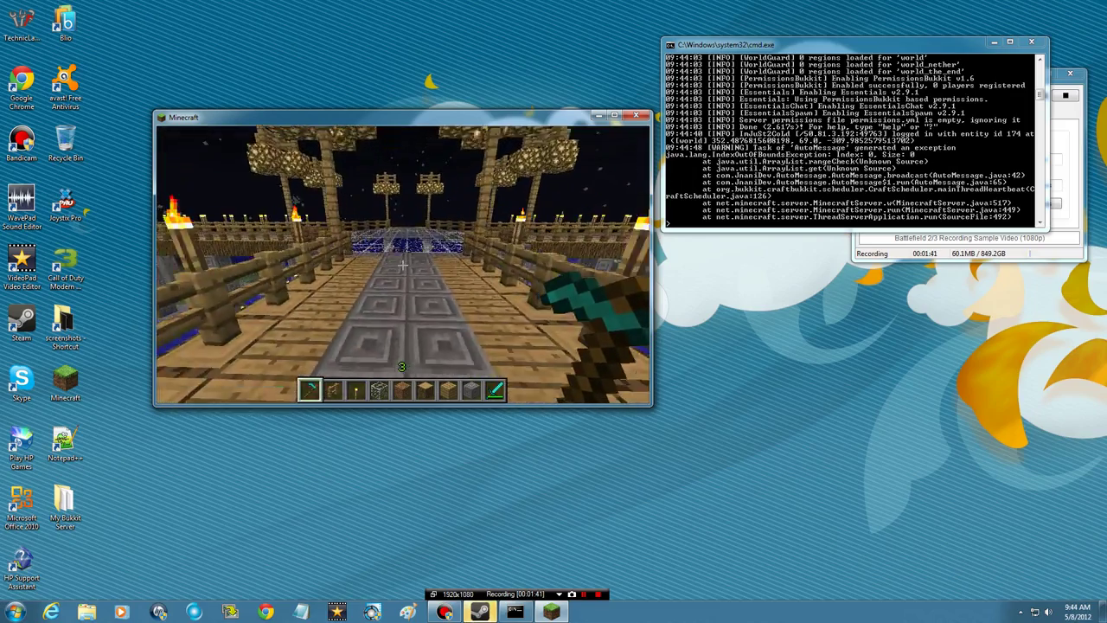
key(w)
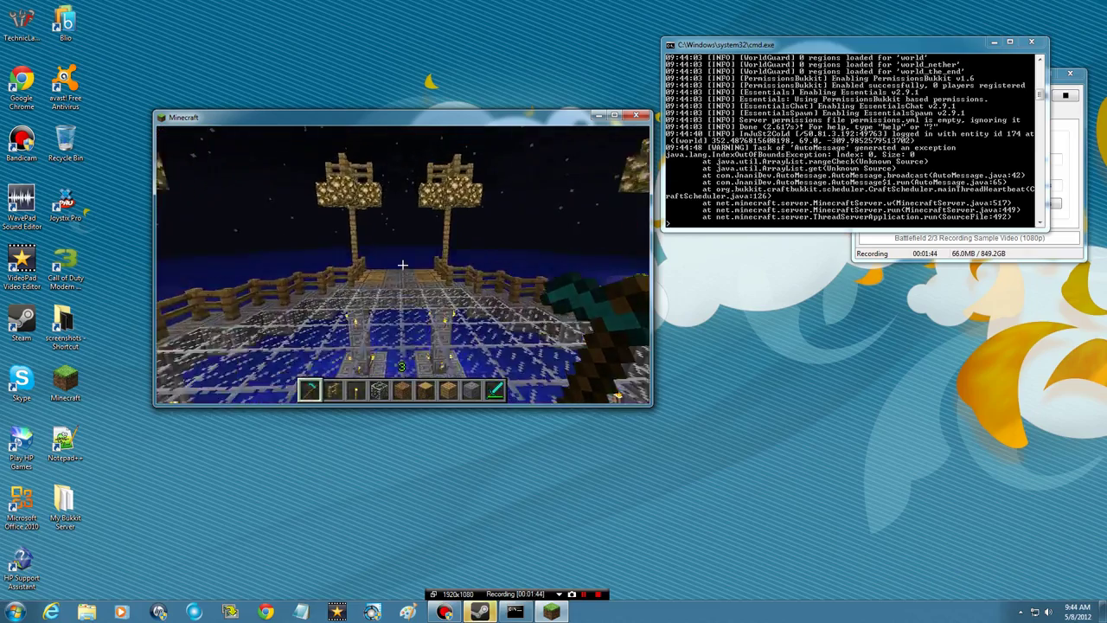
key(w)
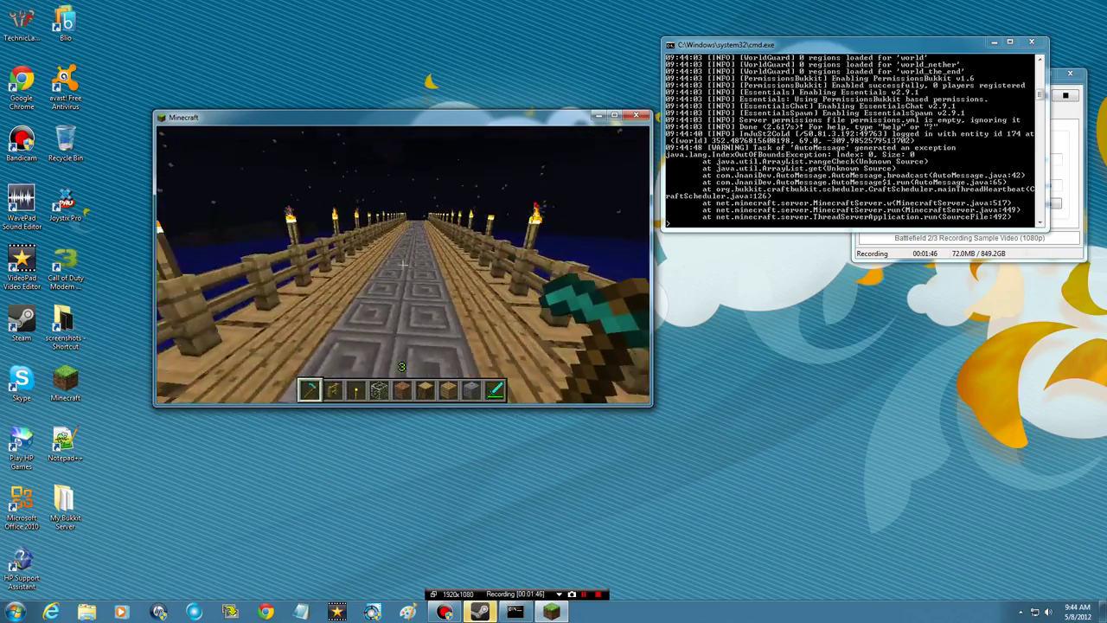
mouse_move(402, 265)
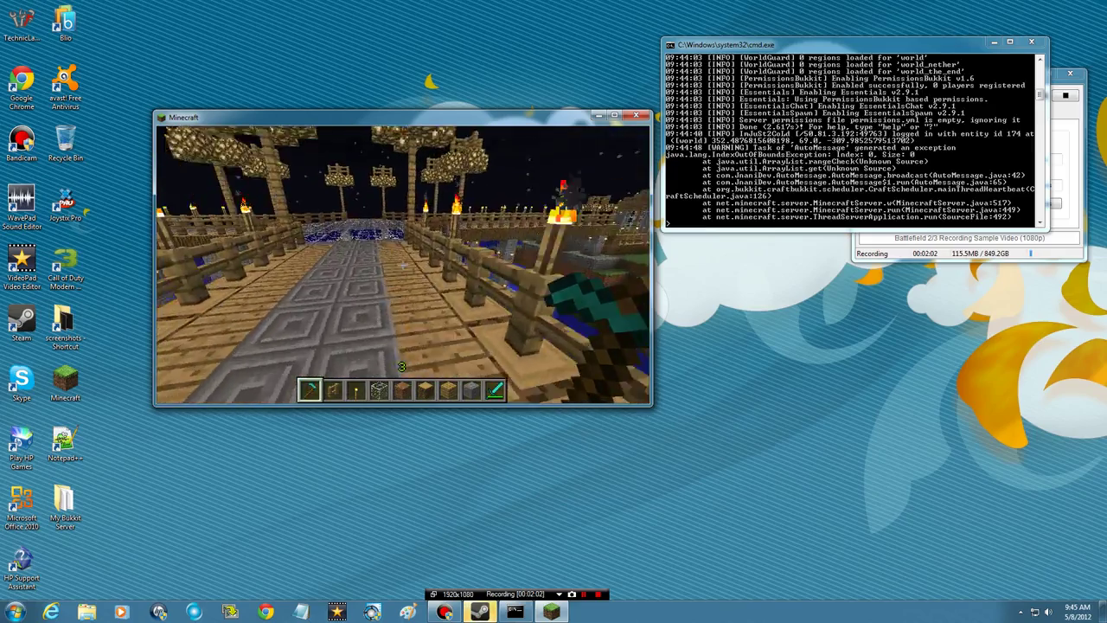
key(w)
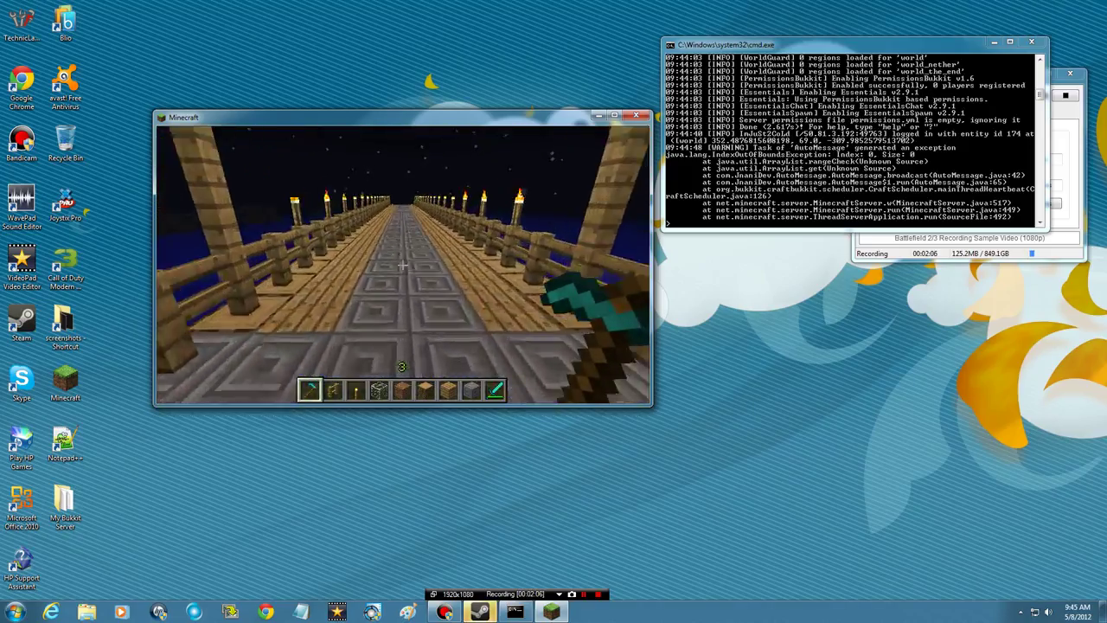
key(w)
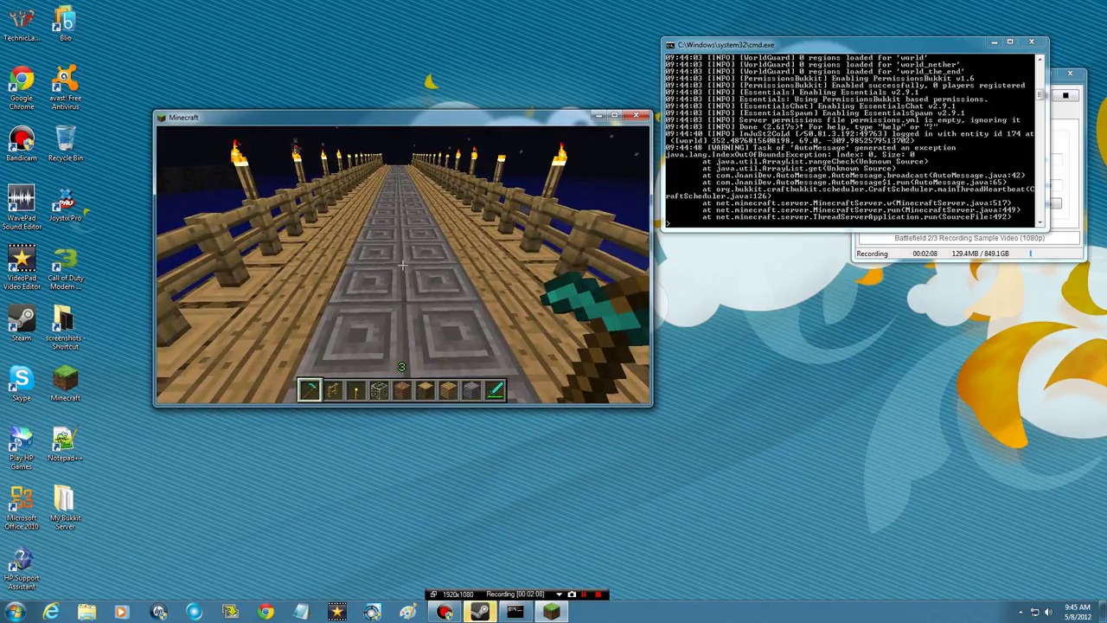